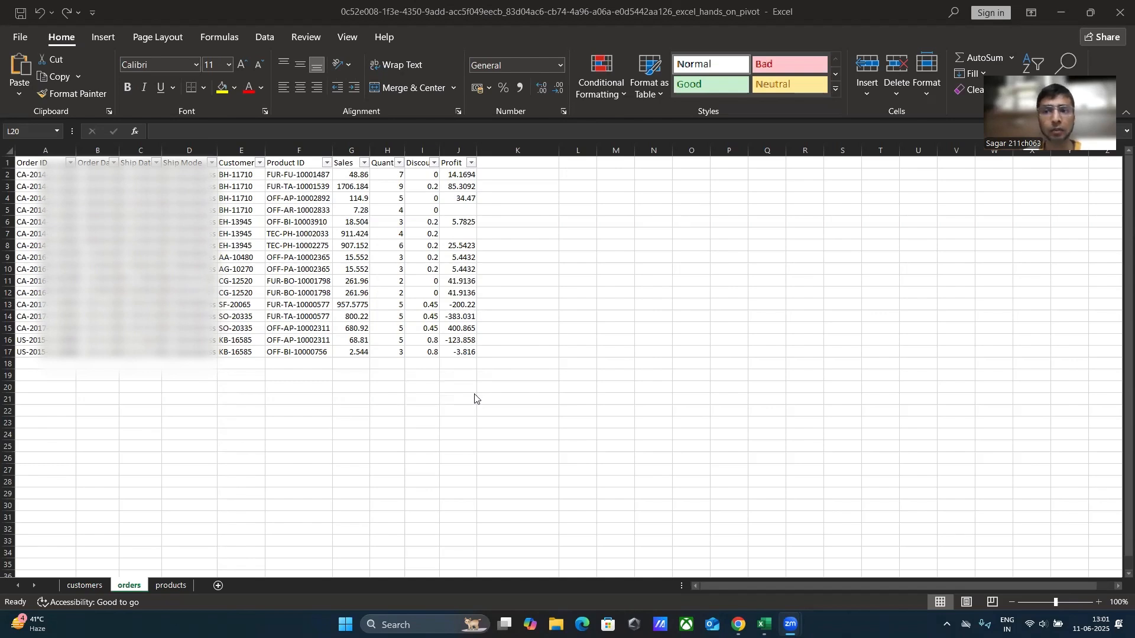
- Compare the columns of the customers and orders sheets to see which fields link them
click(90, 586)
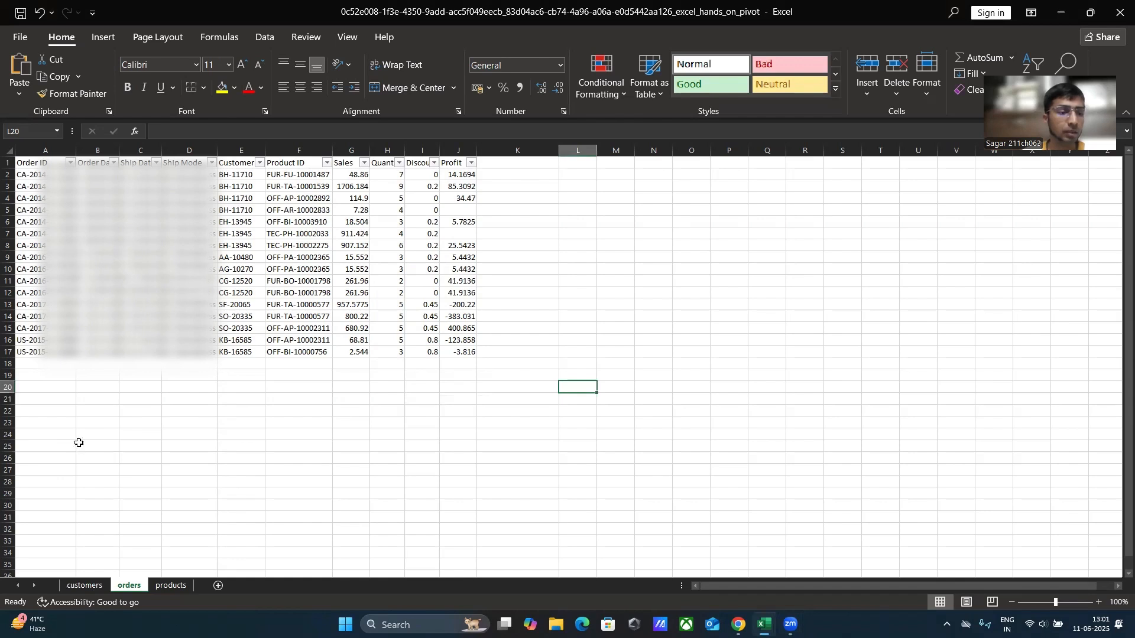
click(79, 587)
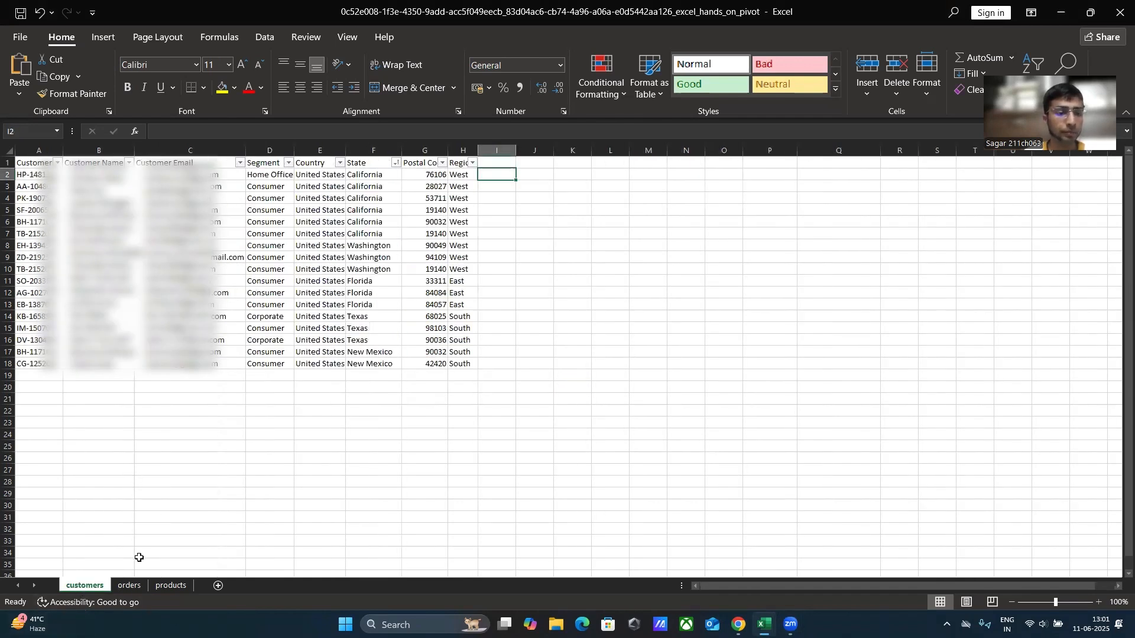
click(130, 587)
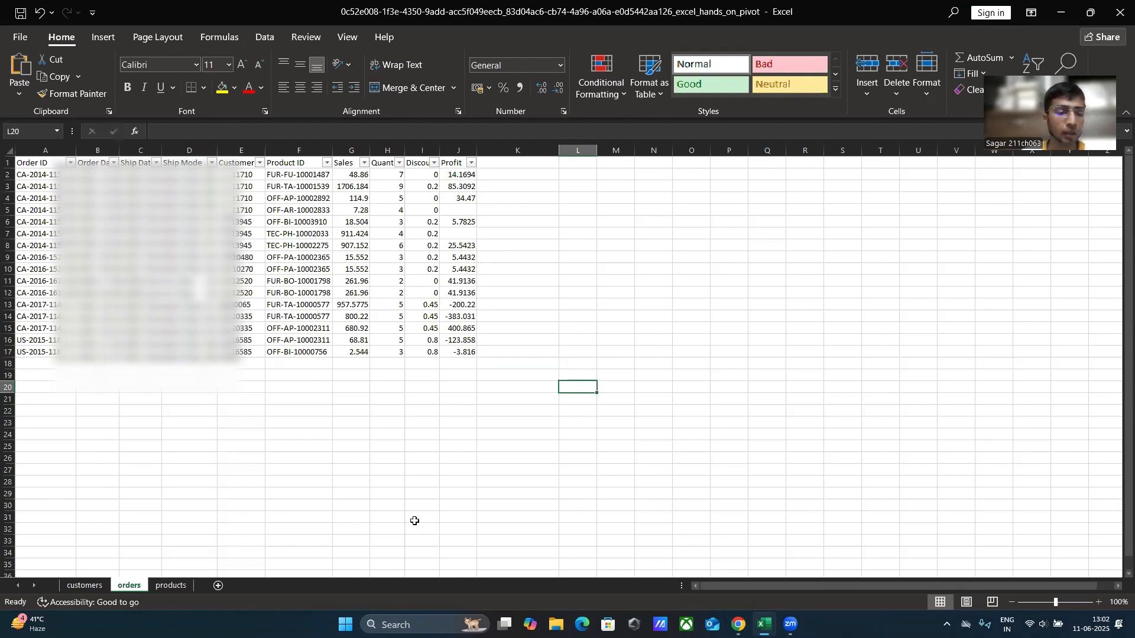
click(87, 586)
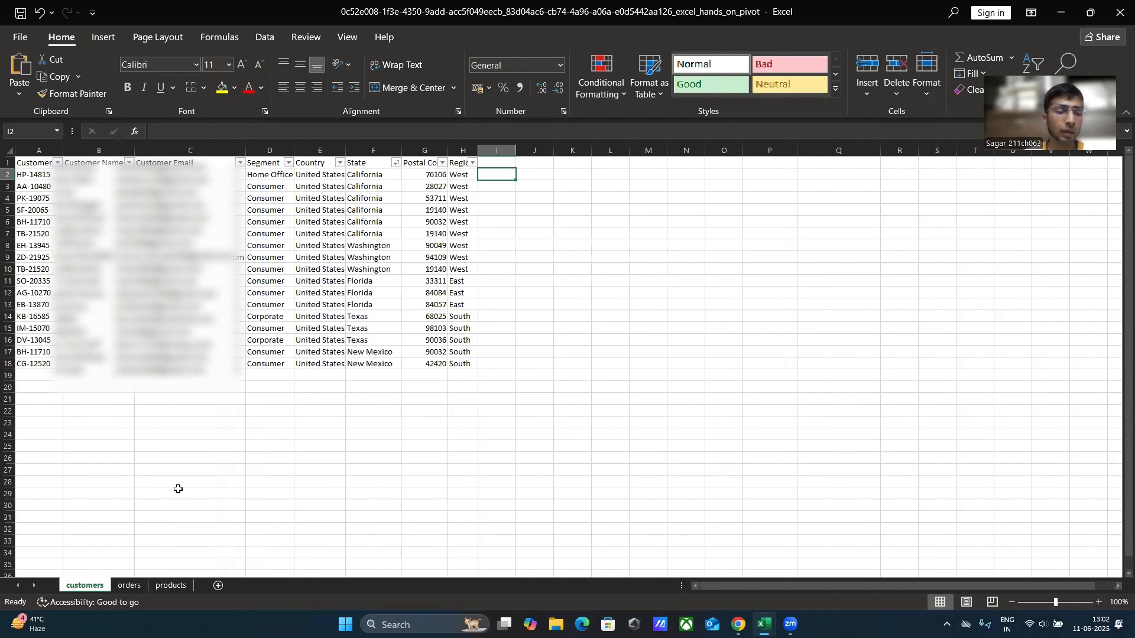
click(128, 586)
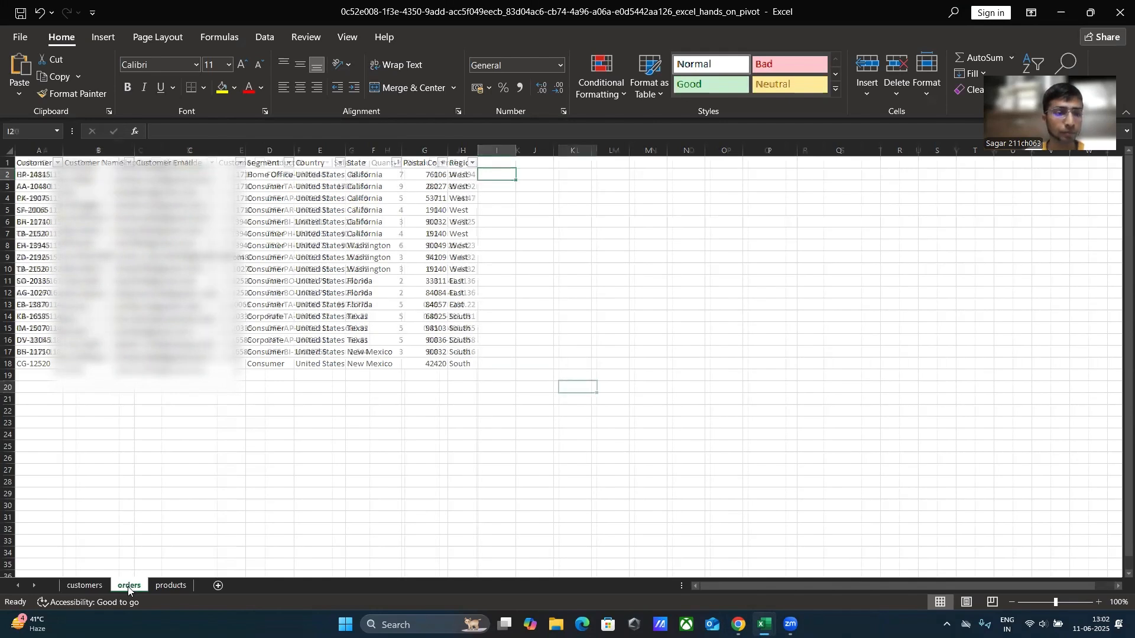
click(94, 587)
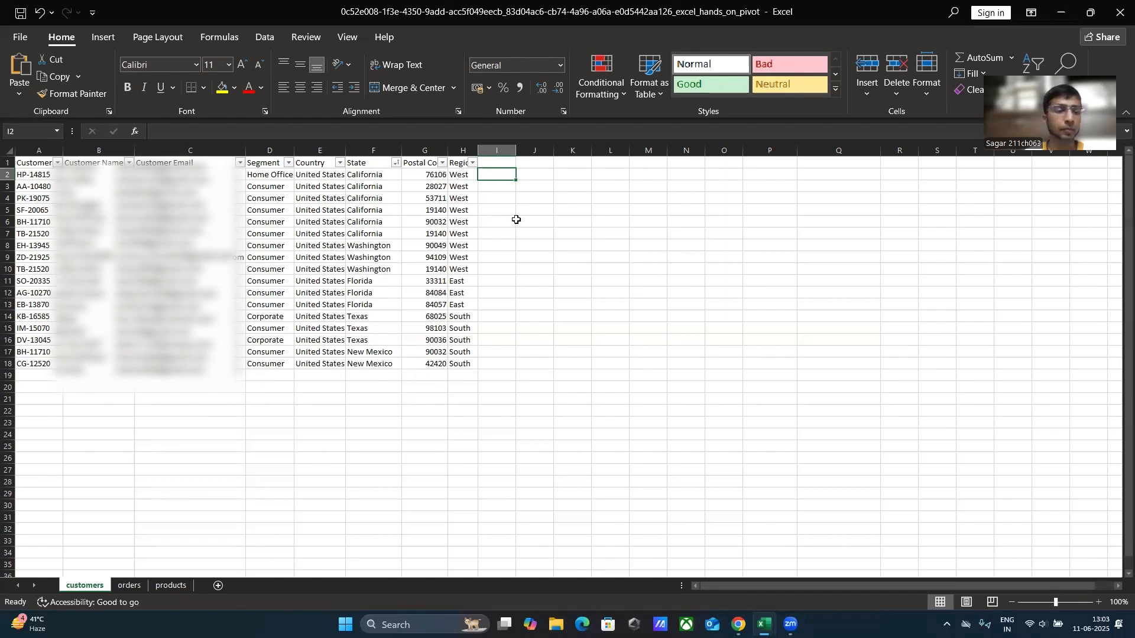
click(132, 587)
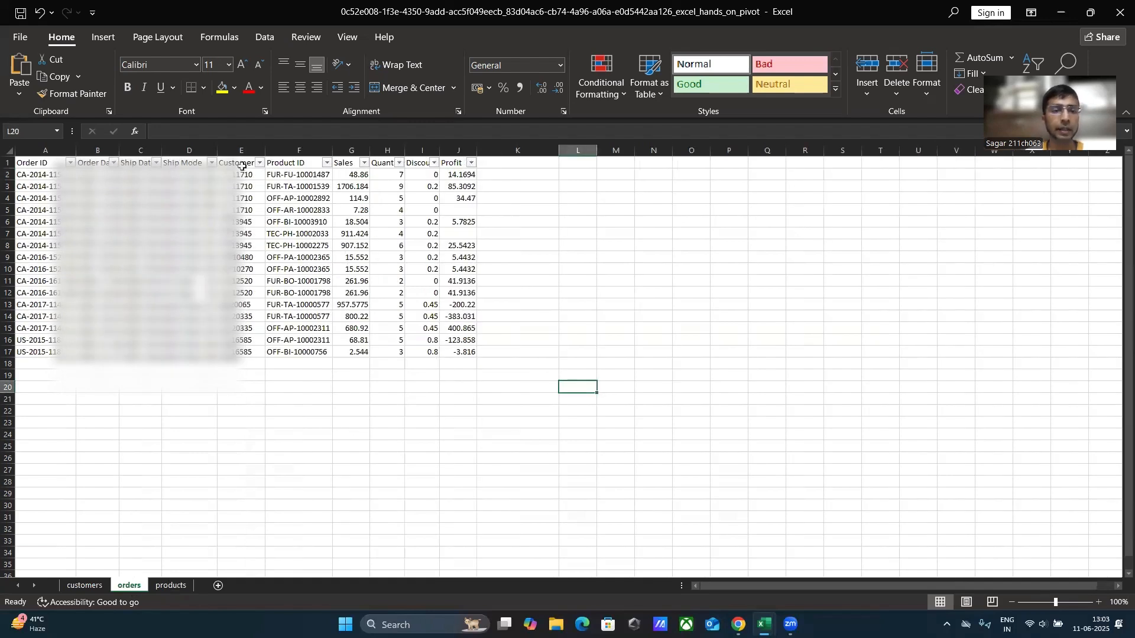
- Add a "segment" header in K1 of the orders sheet and start a VLOOKUP in K2 with orders!E2 as lookup value
click(511, 167)
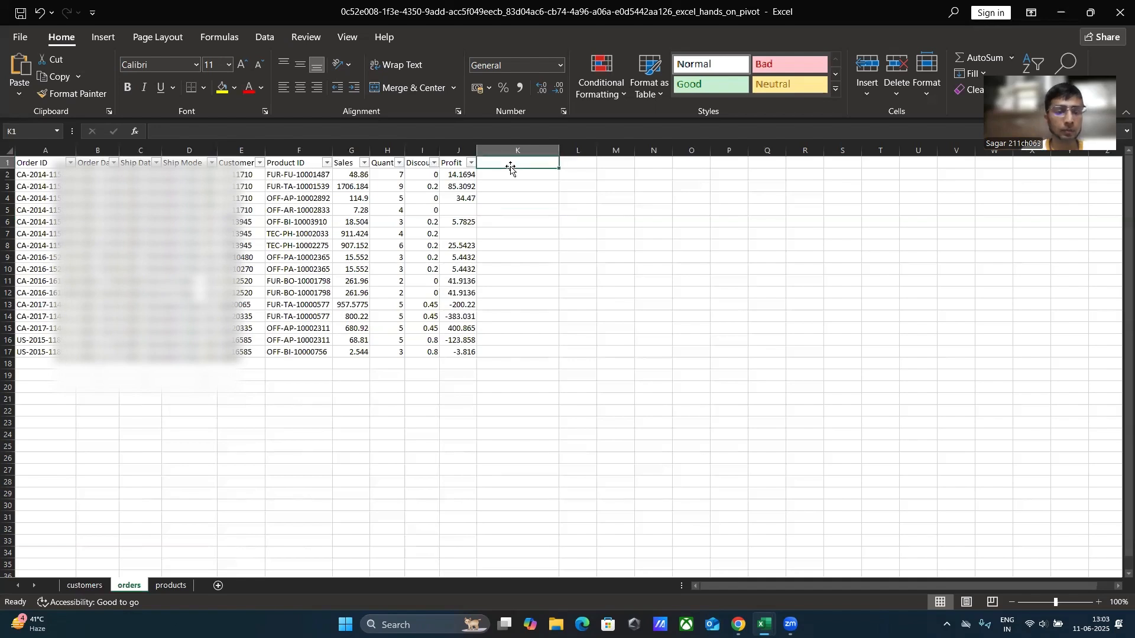
text(segment)
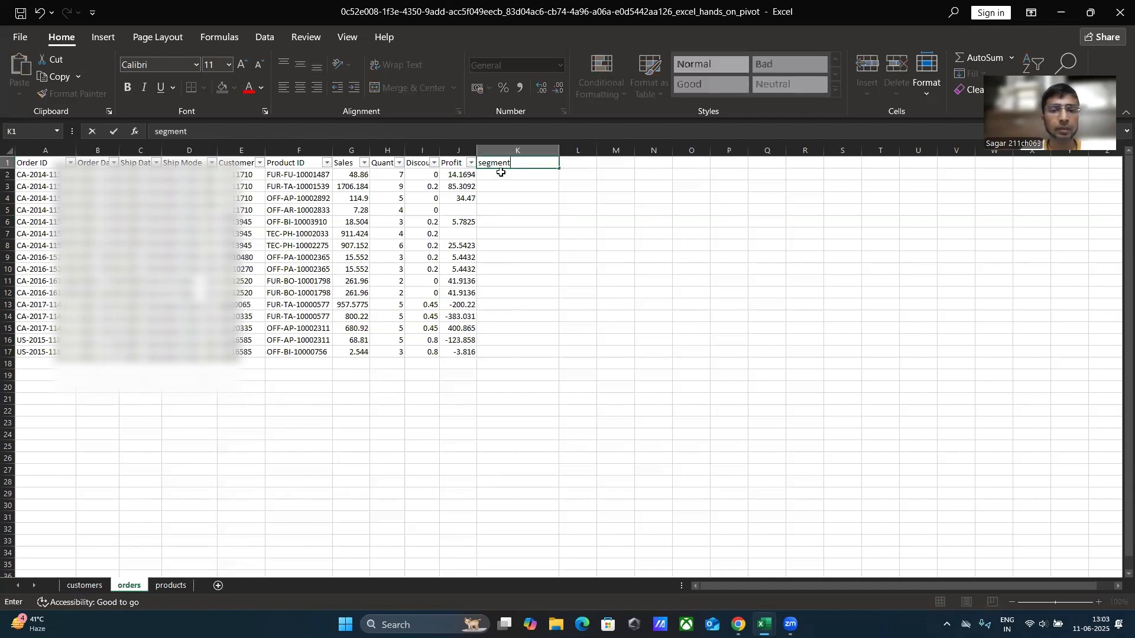
click(504, 178)
text(=v)
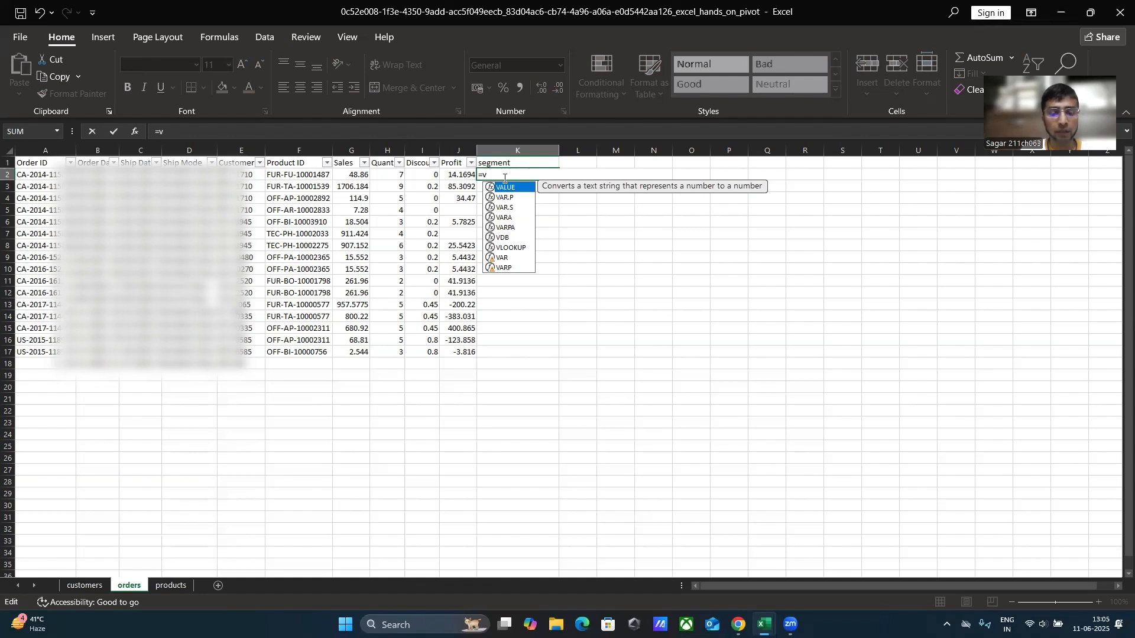
text(lookup()
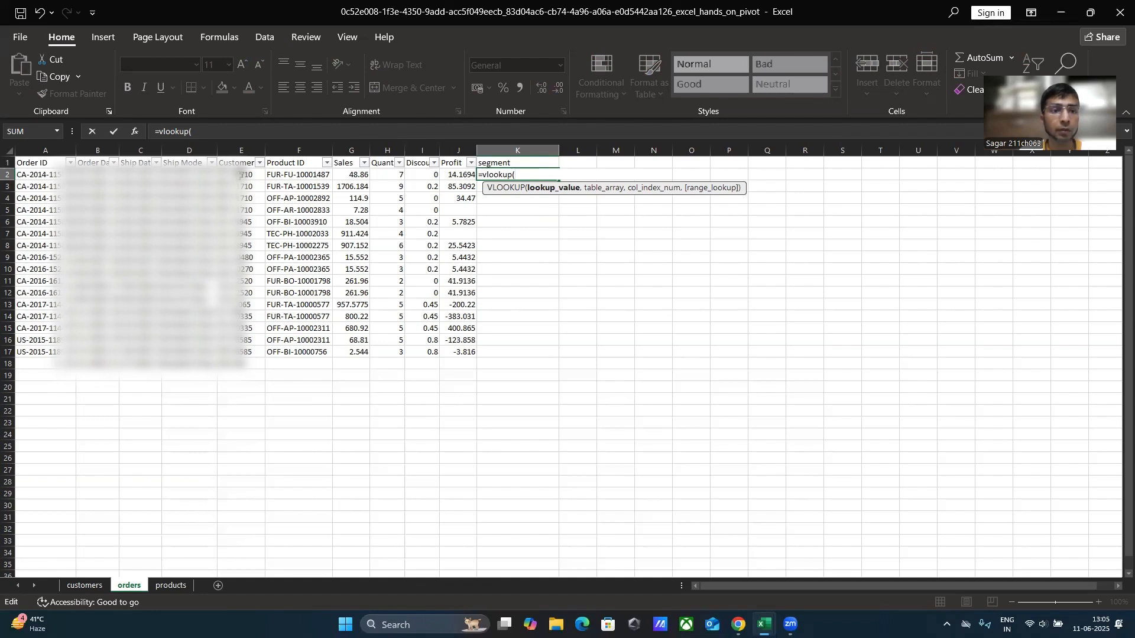
click(240, 175)
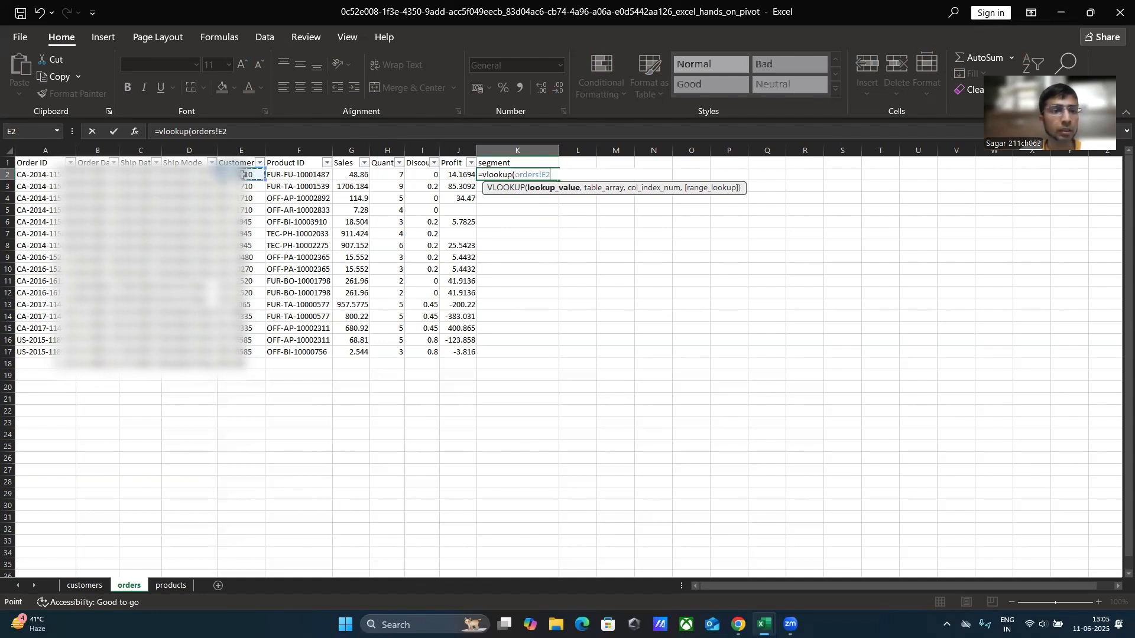
text(,)
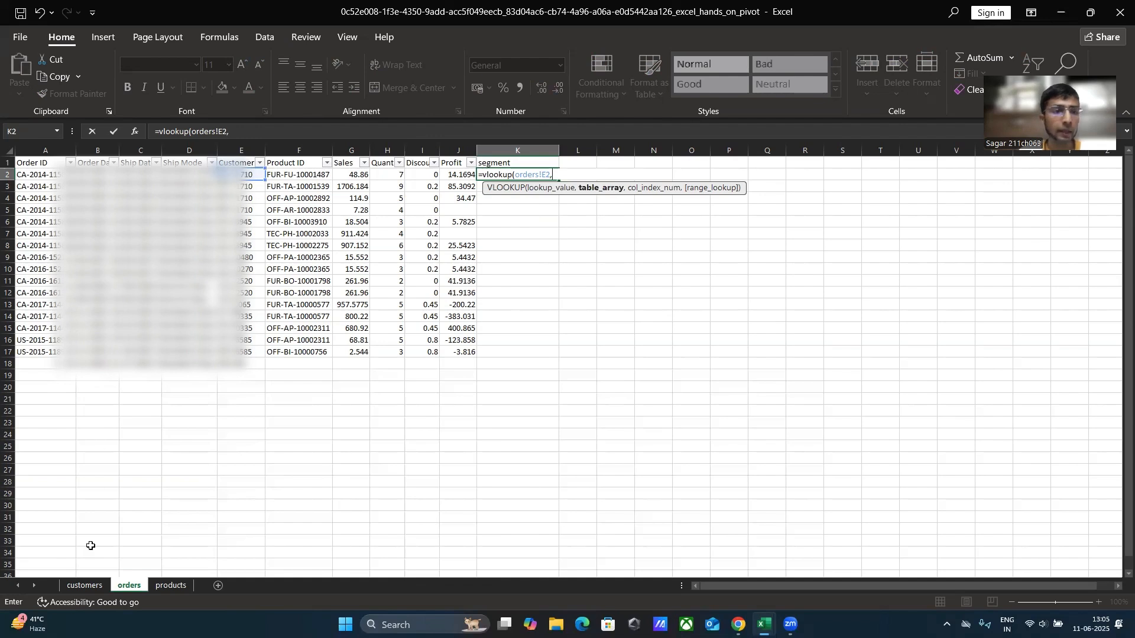
- Set the VLOOKUP's table array to the absolute range customers!$A$1:$H$18
click(85, 585)
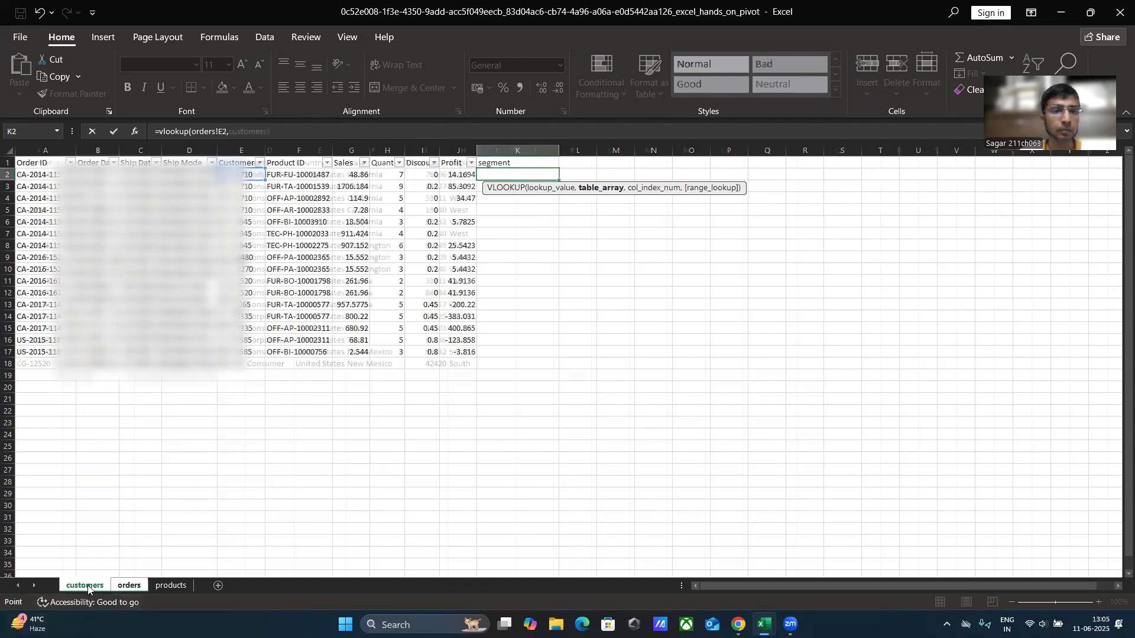
drag(32, 164, 459, 368)
key(F4)
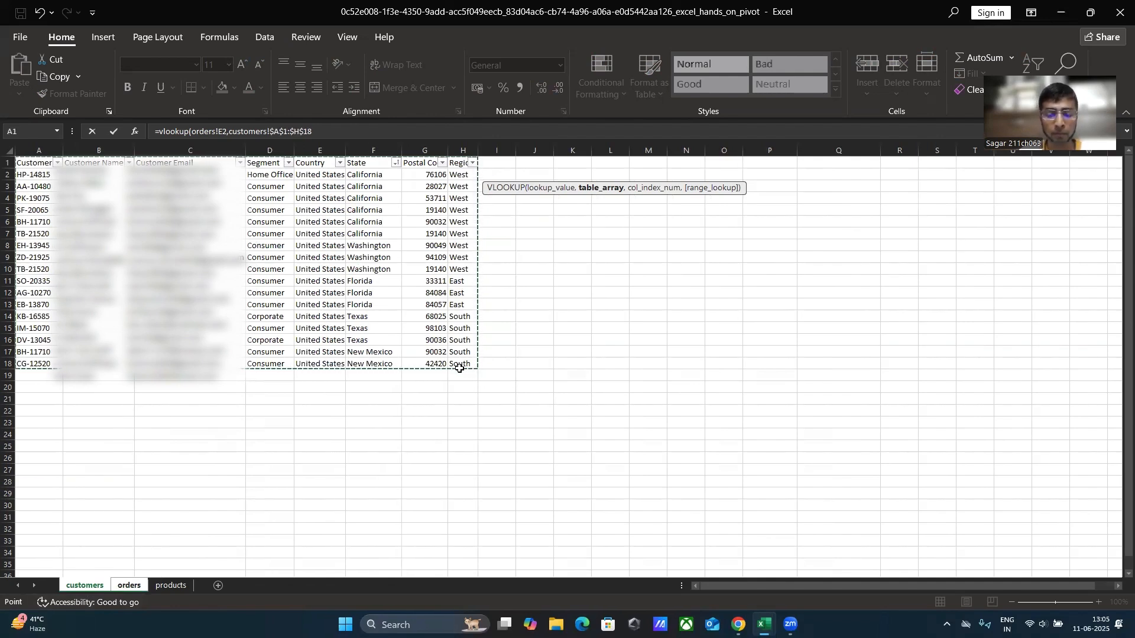
click(337, 133)
text(,)
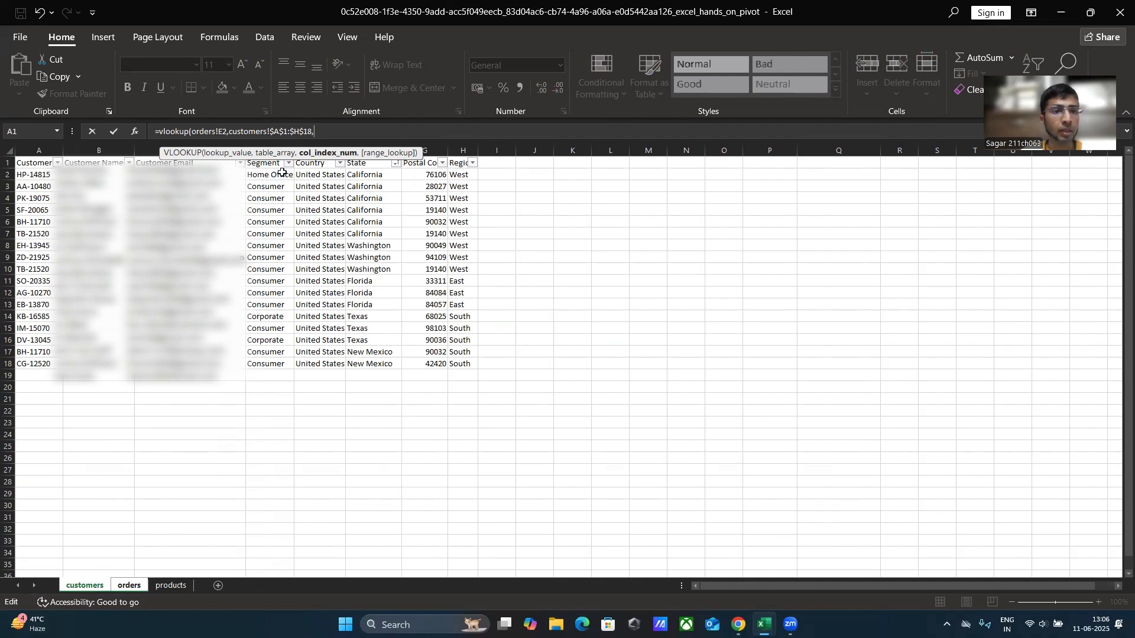
- Complete the VLOOKUP with column index 4 and exact match 0, and enter the formula
text(4)
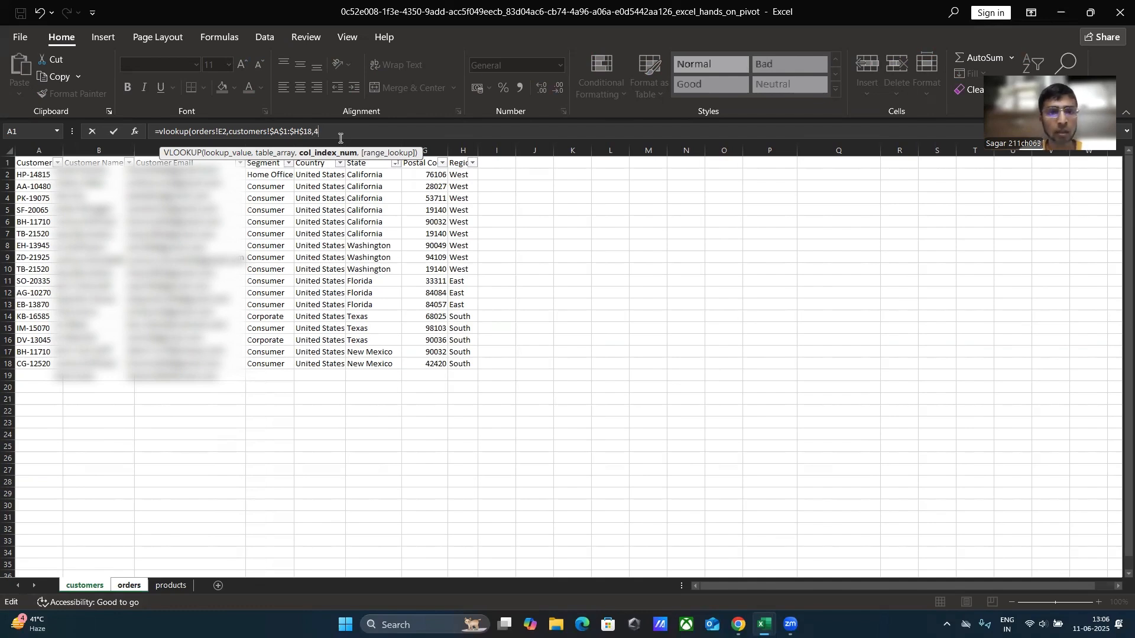
text(,)
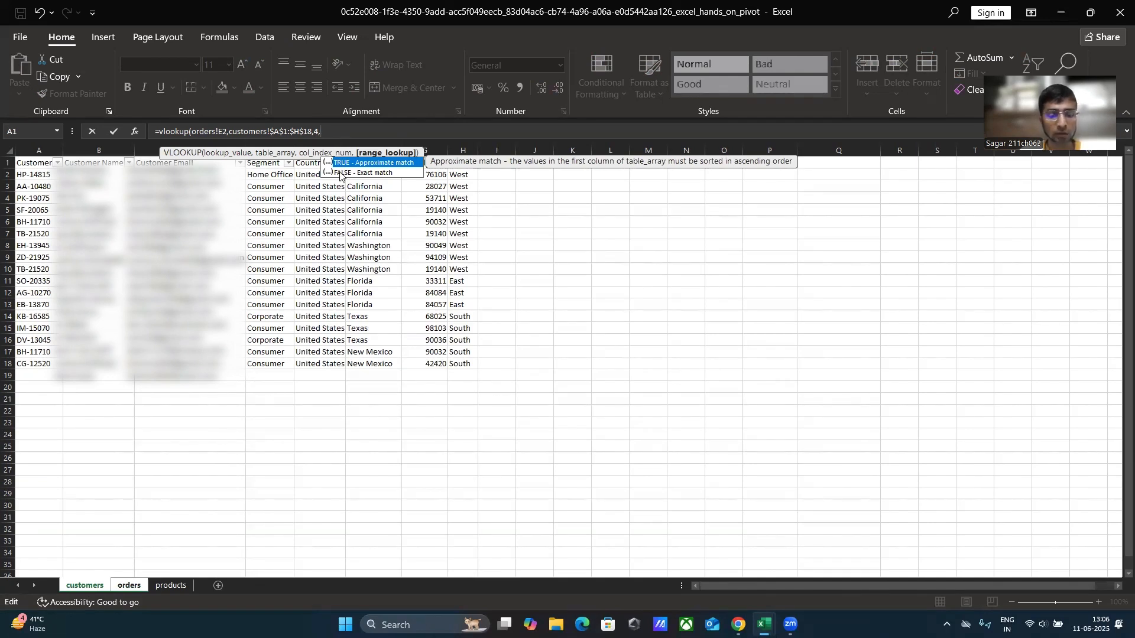
text(0)
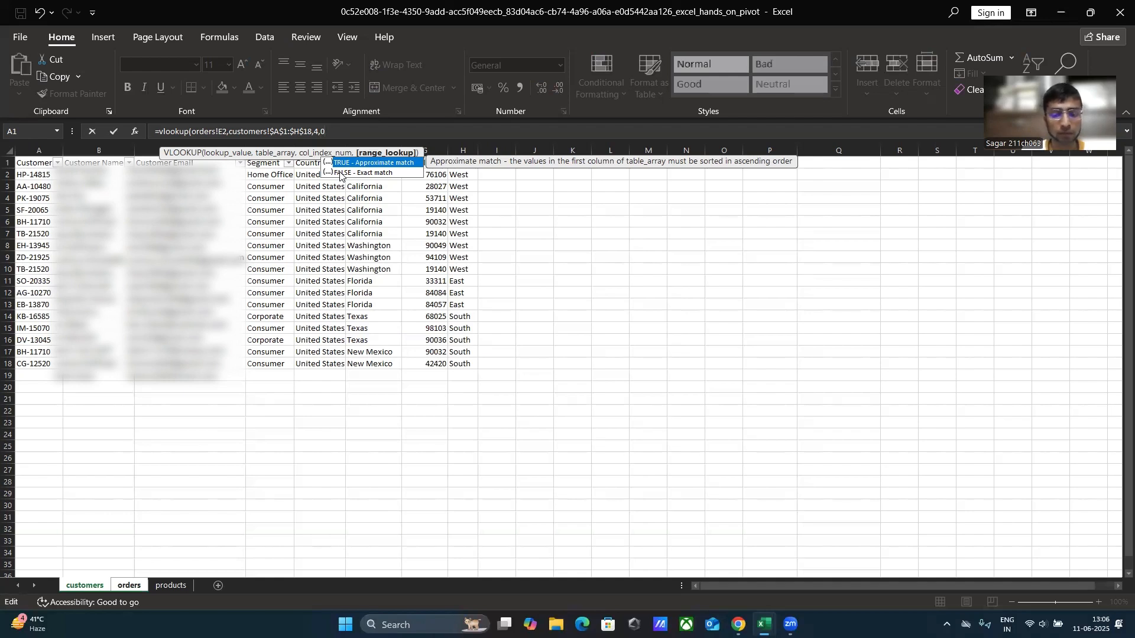
text())
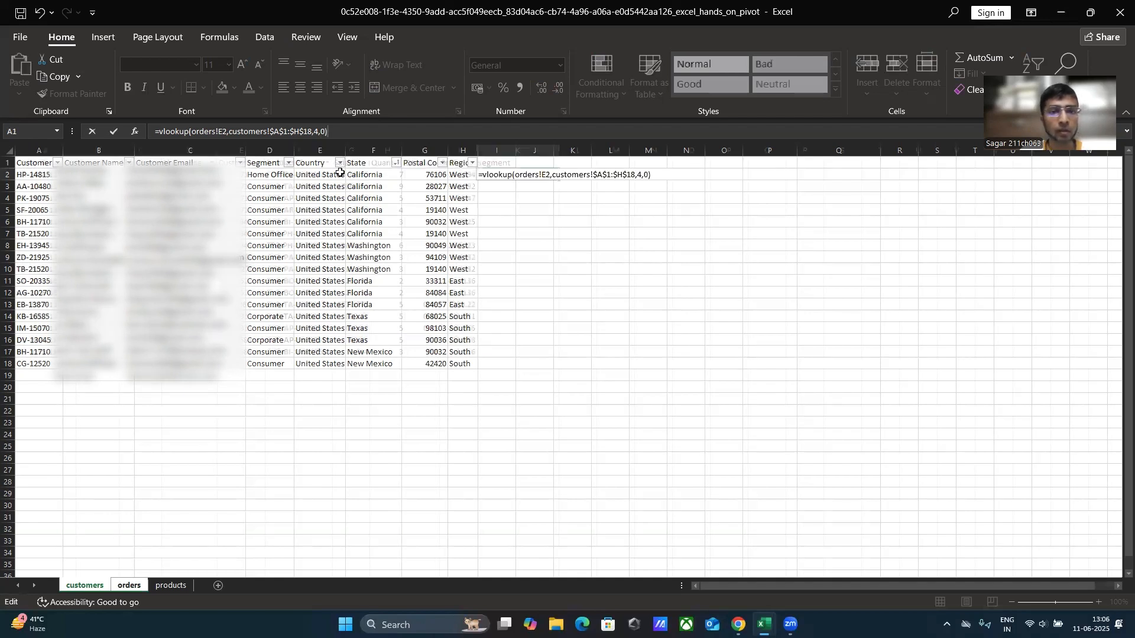
key(Return)
- Fill the segment lookup formula from K2 down to the last order in row 17
click(524, 175)
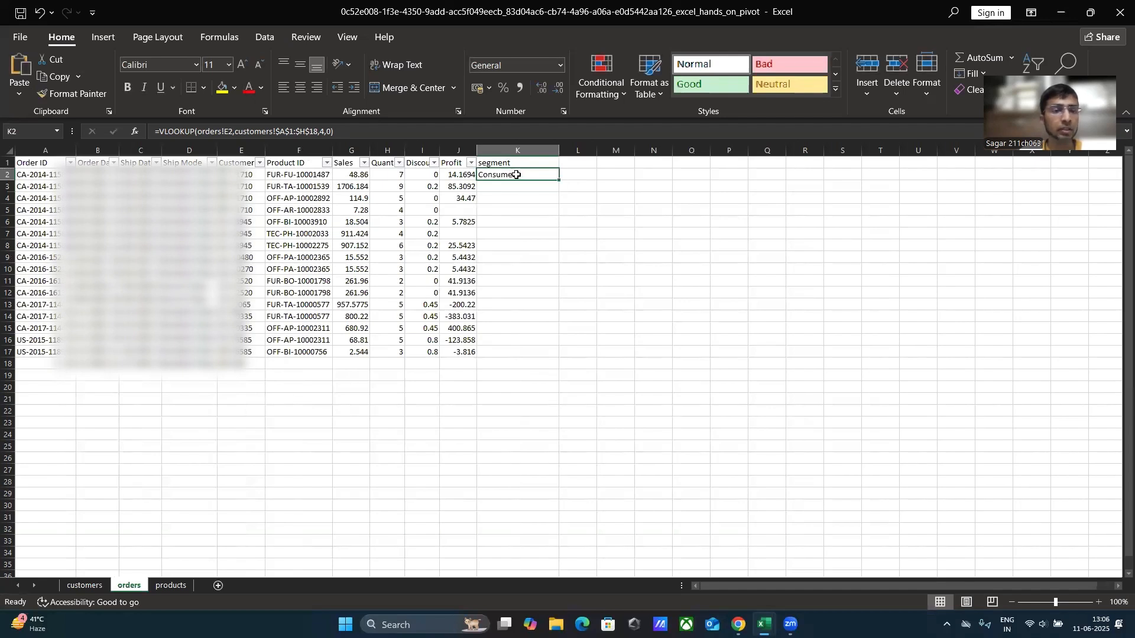
double_click(558, 182)
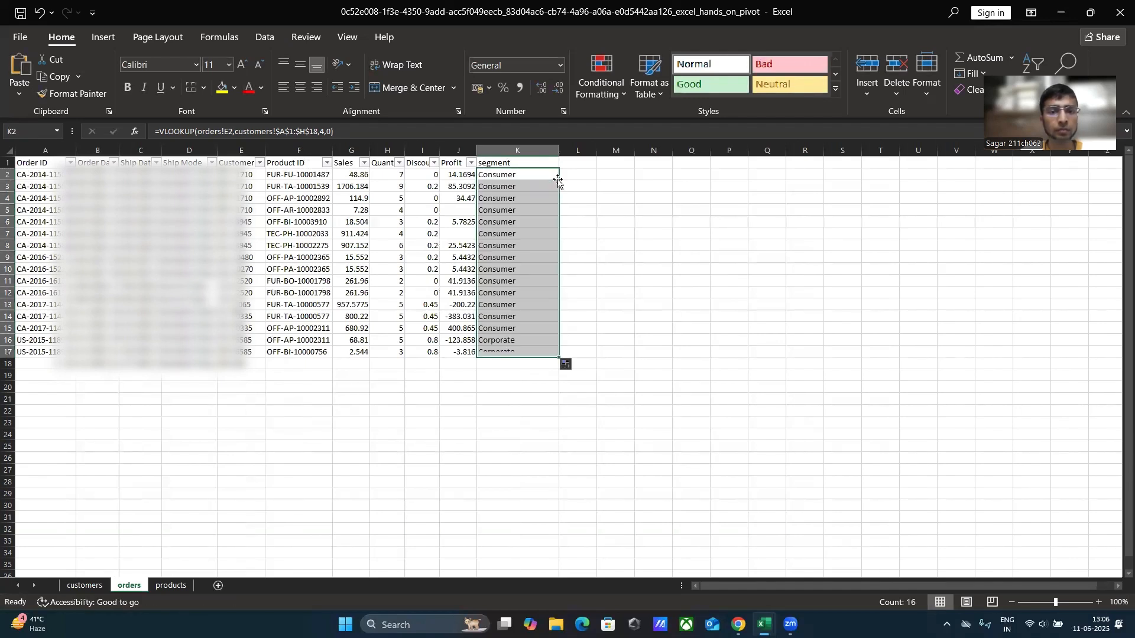
click(499, 435)
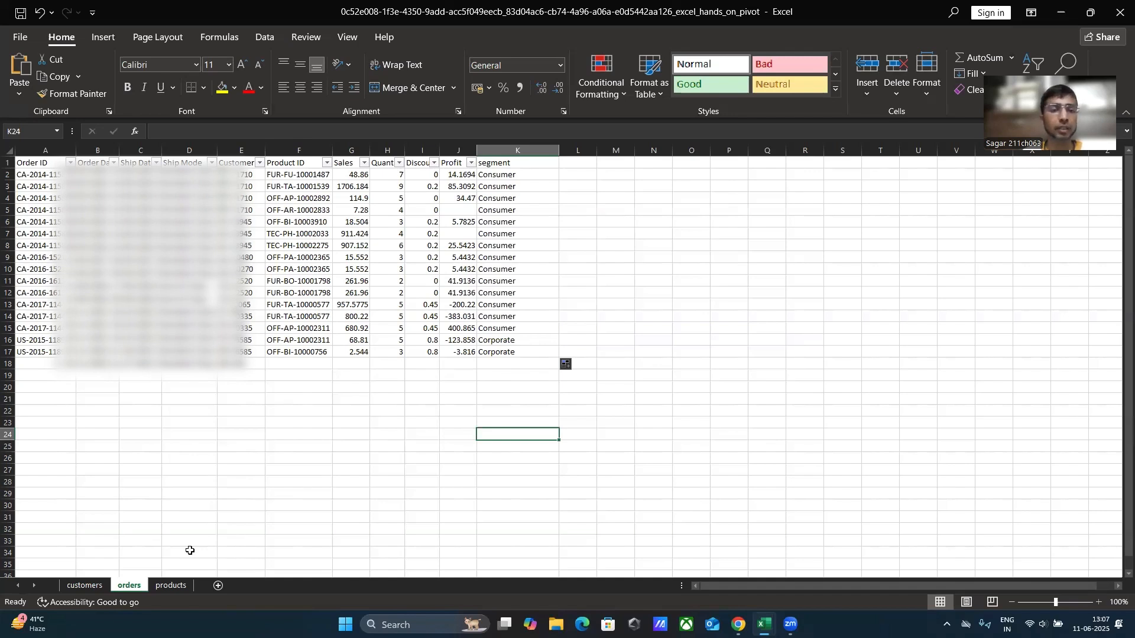
click(645, 305)
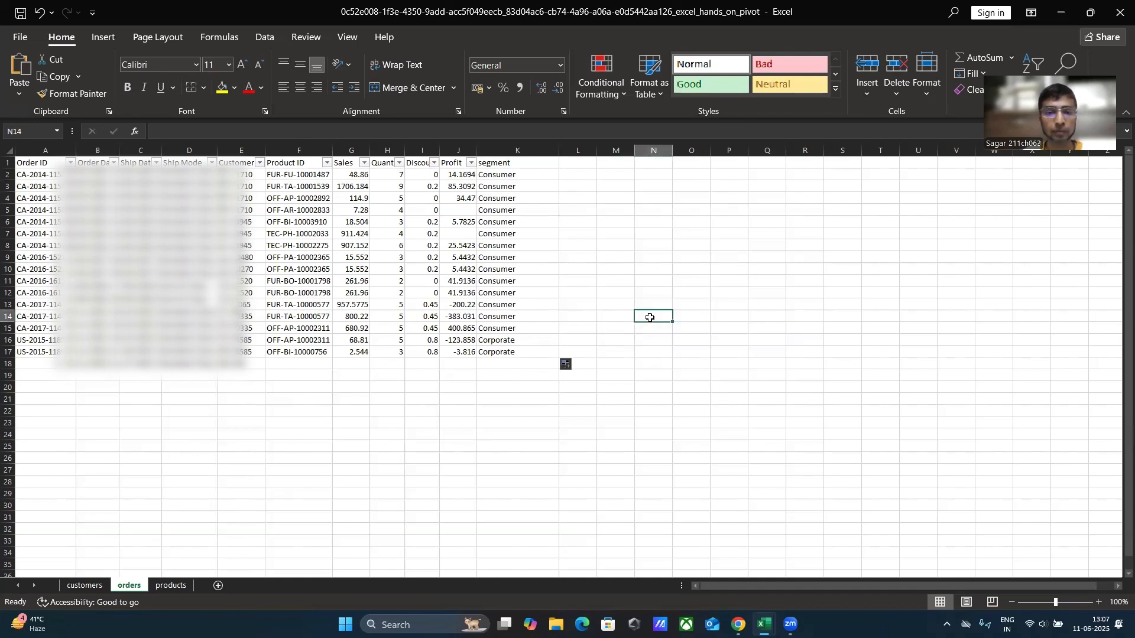
click(648, 232)
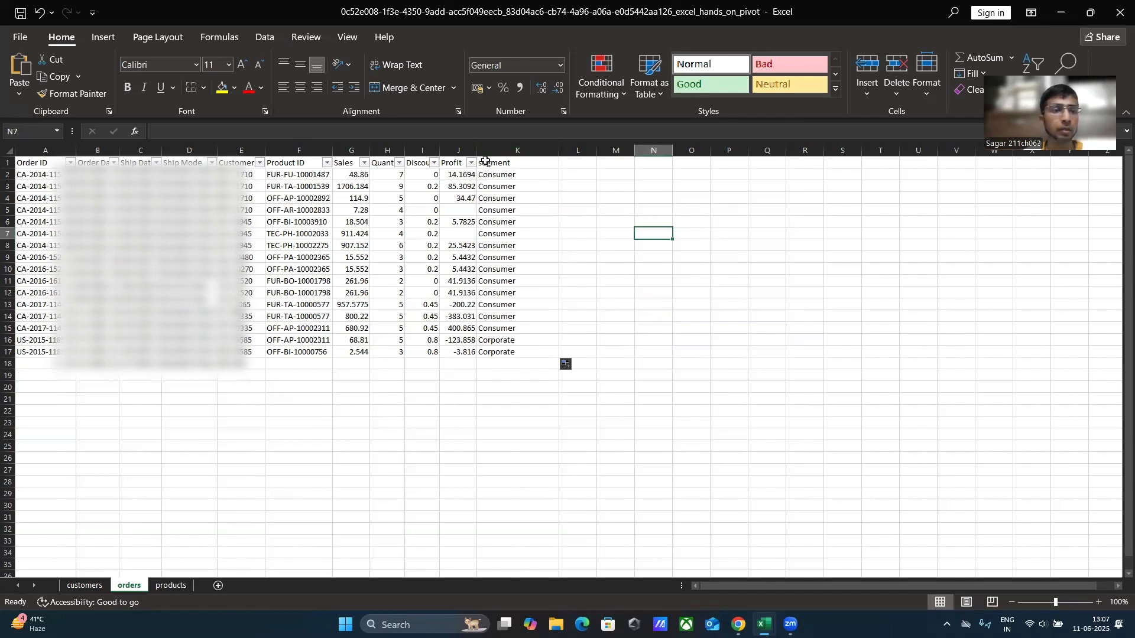
- Create a PivotTable from orders A1:K17 and place it on the existing orders worksheet at cell O7
click(52, 166)
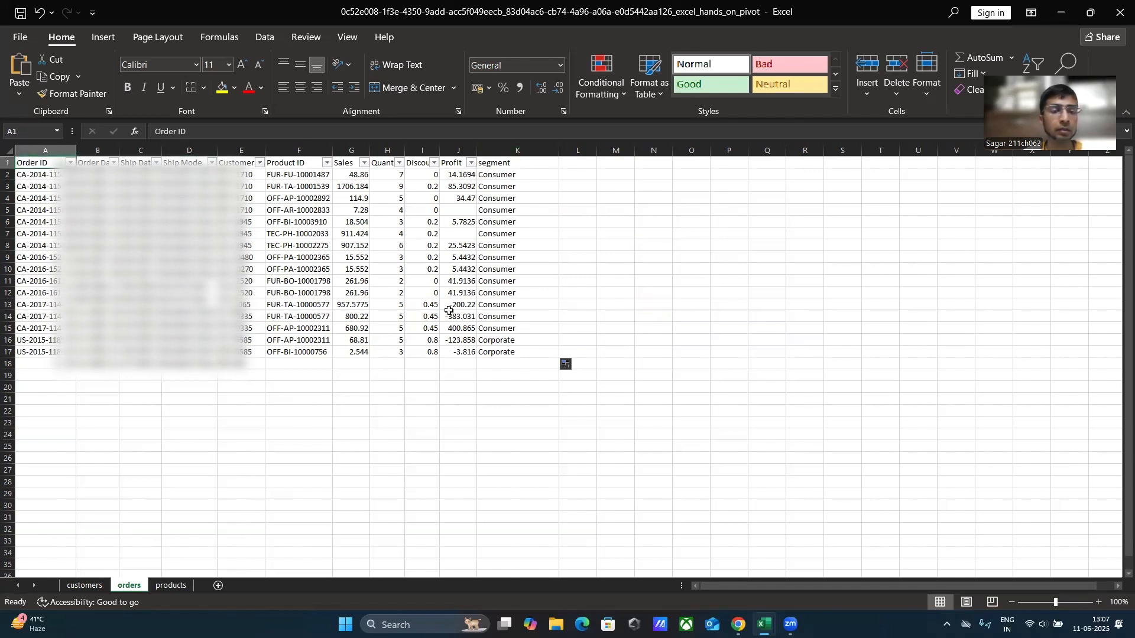
shift+click(514, 354)
click(103, 37)
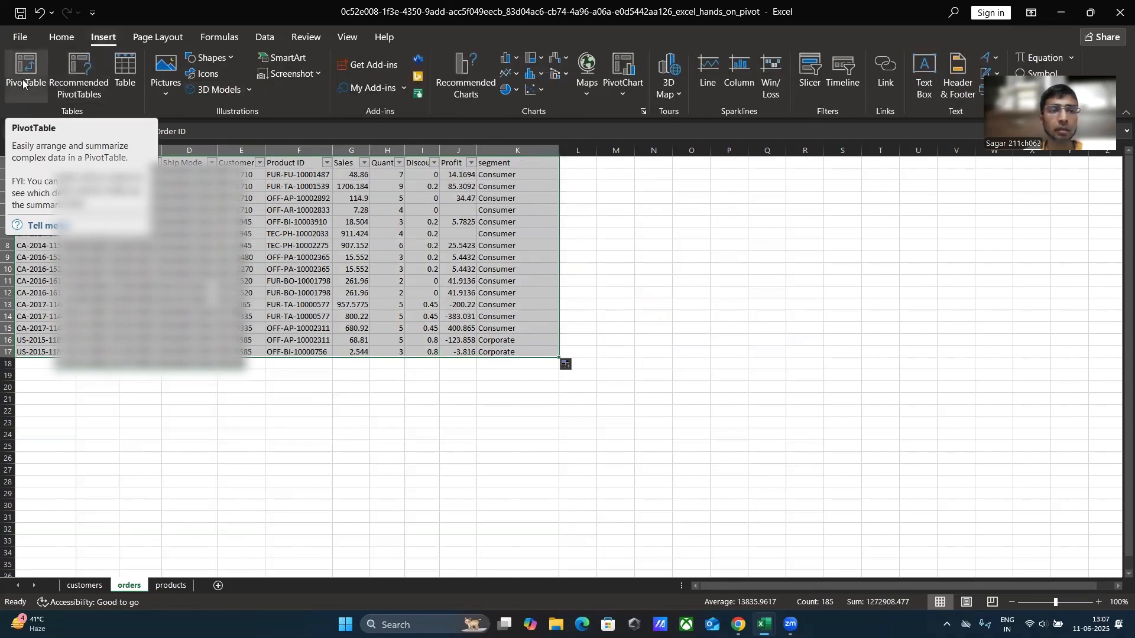
click(28, 77)
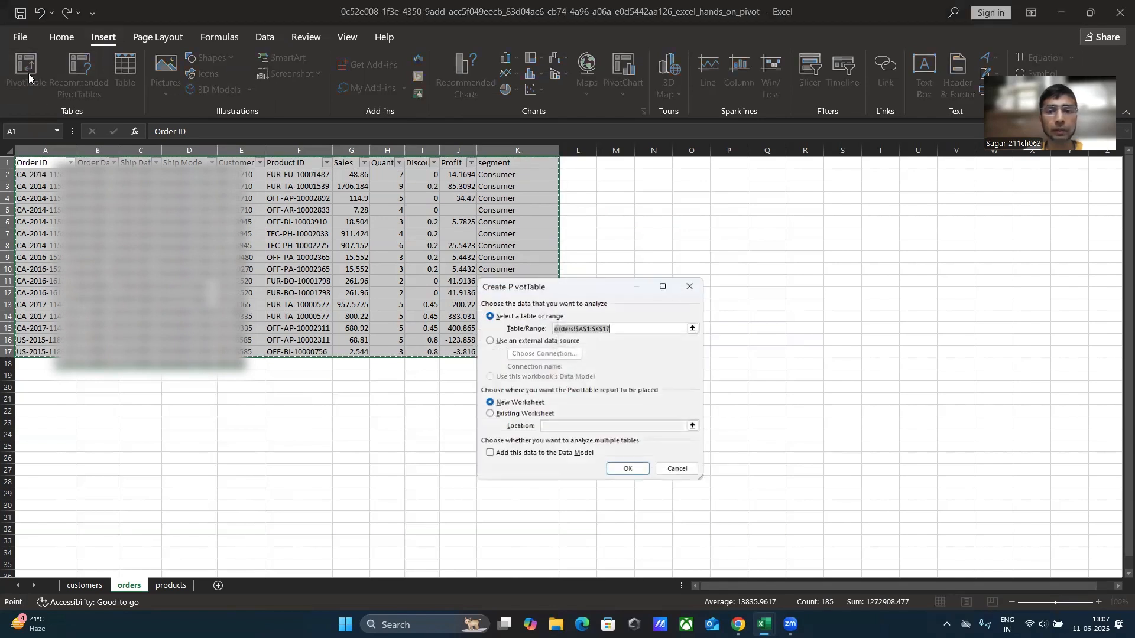
click(497, 414)
click(699, 234)
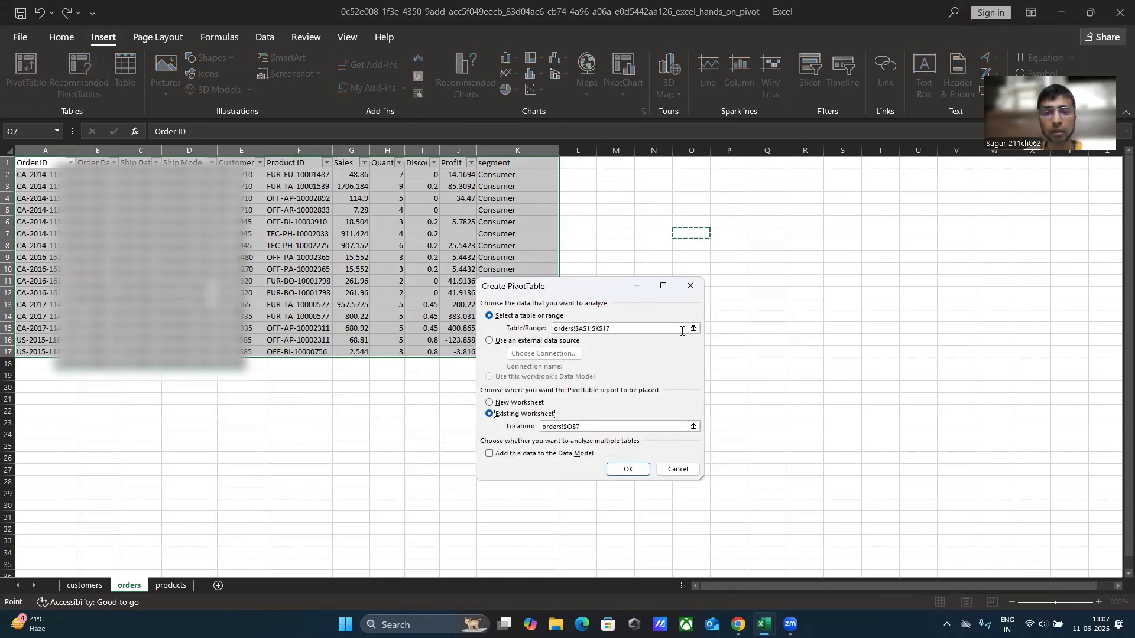
click(628, 470)
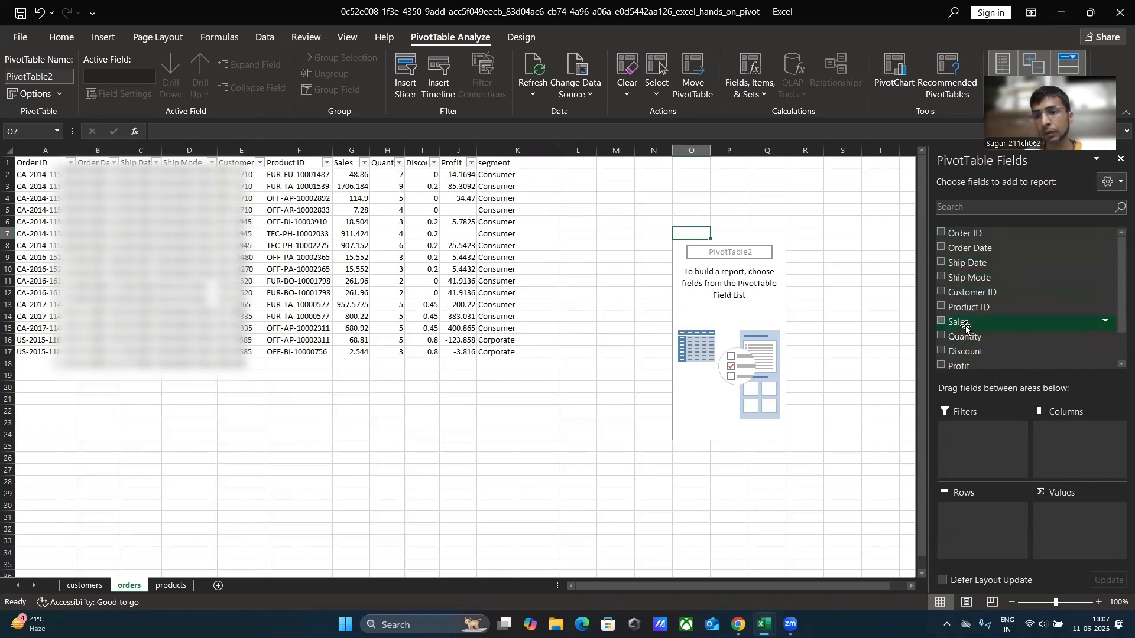
- Build the PivotTable with segment as rows and the count of Order ID as values
scroll(967, 334, down, 1)
drag(966, 342, 963, 513)
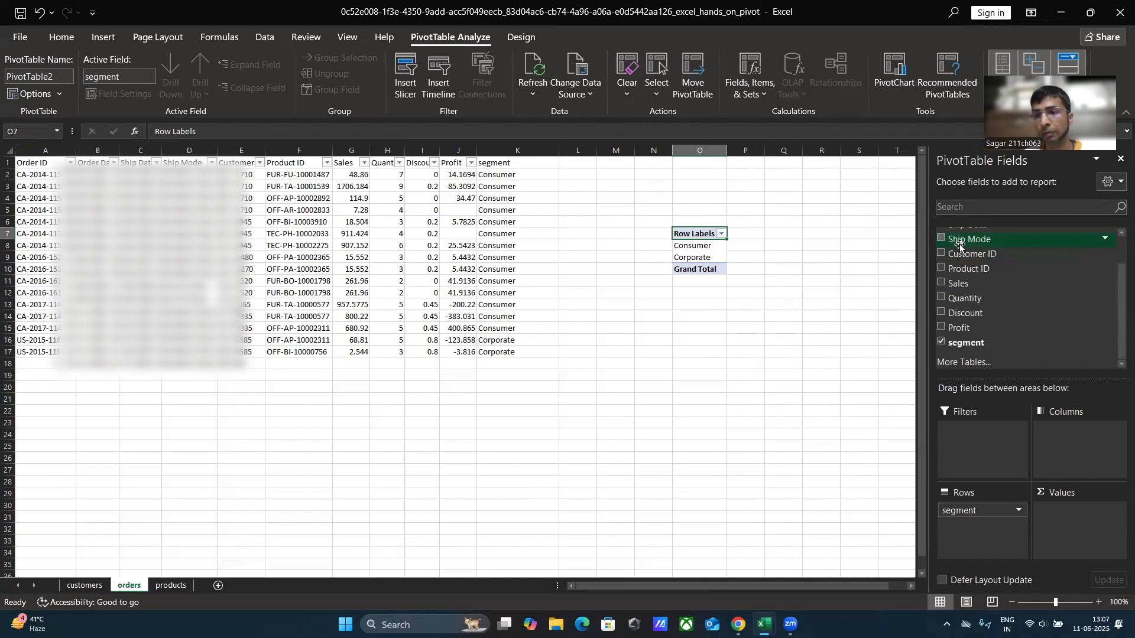
drag(1121, 328, 1117, 288)
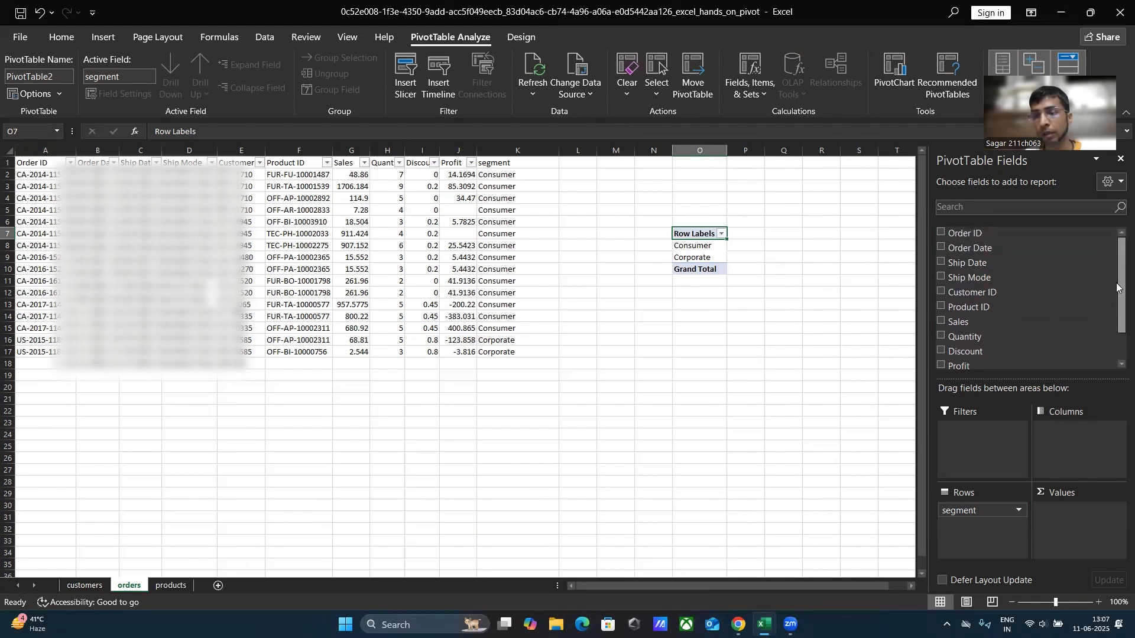
drag(960, 234, 1102, 512)
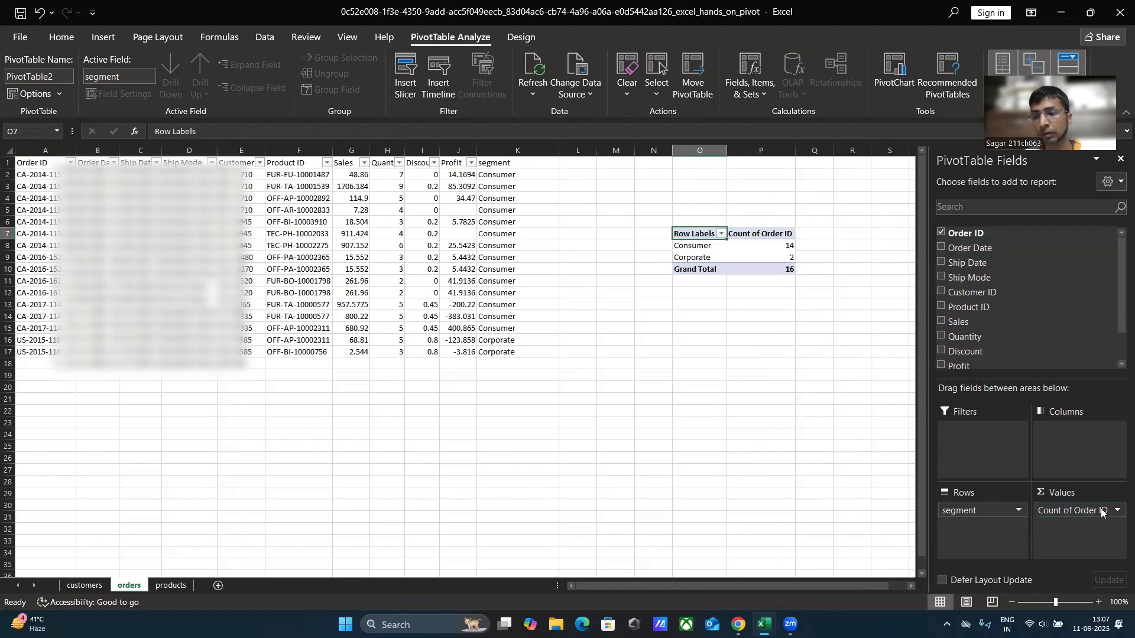
click(840, 359)
click(791, 316)
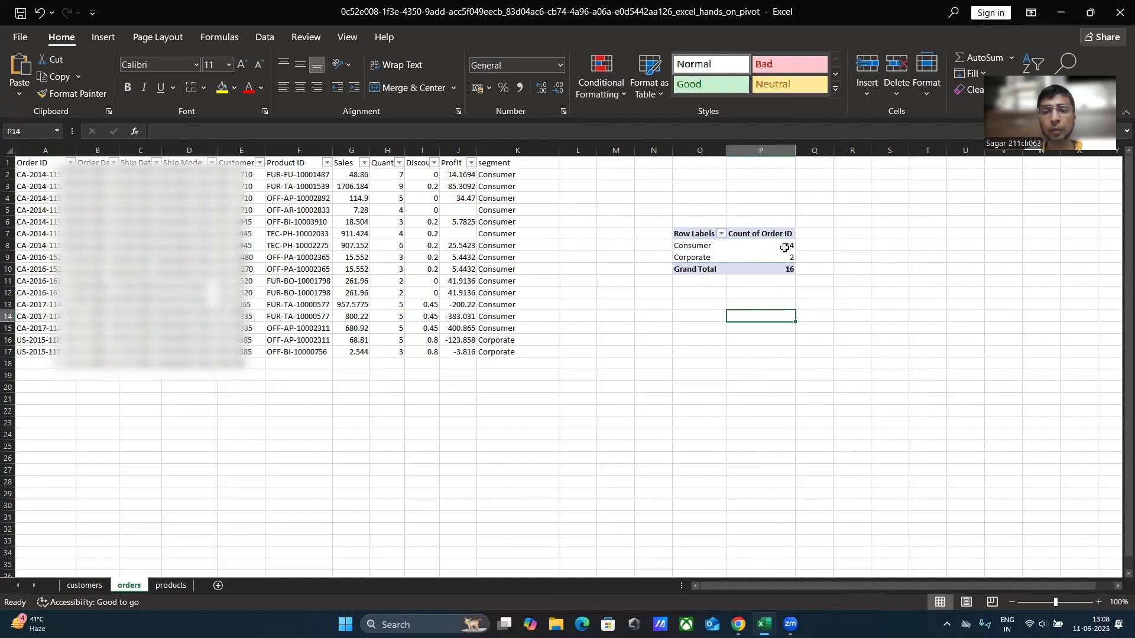
mouse_move(785, 248)
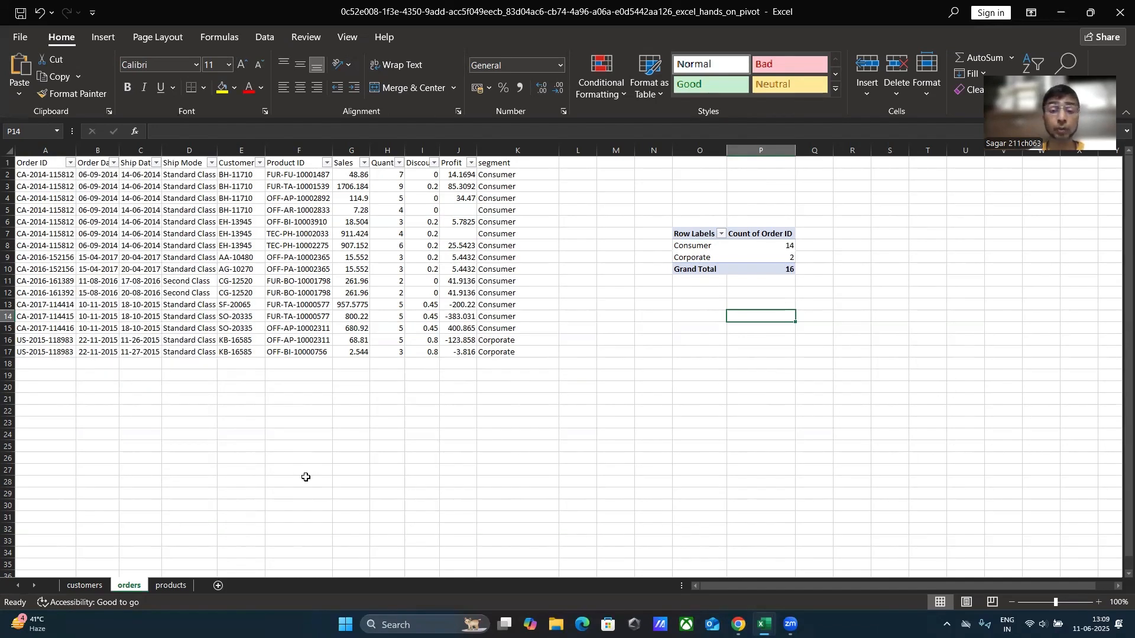
- Compare the customers and products sheets with the orders sheet, examining the shared ID columns and the segment and category fields
click(87, 586)
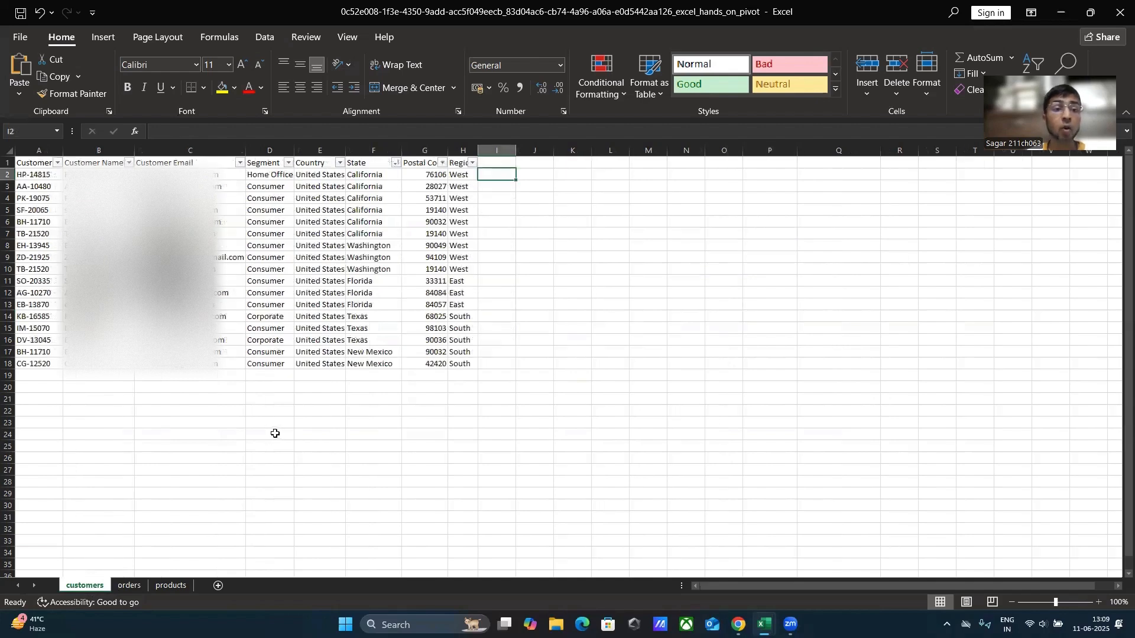
click(127, 586)
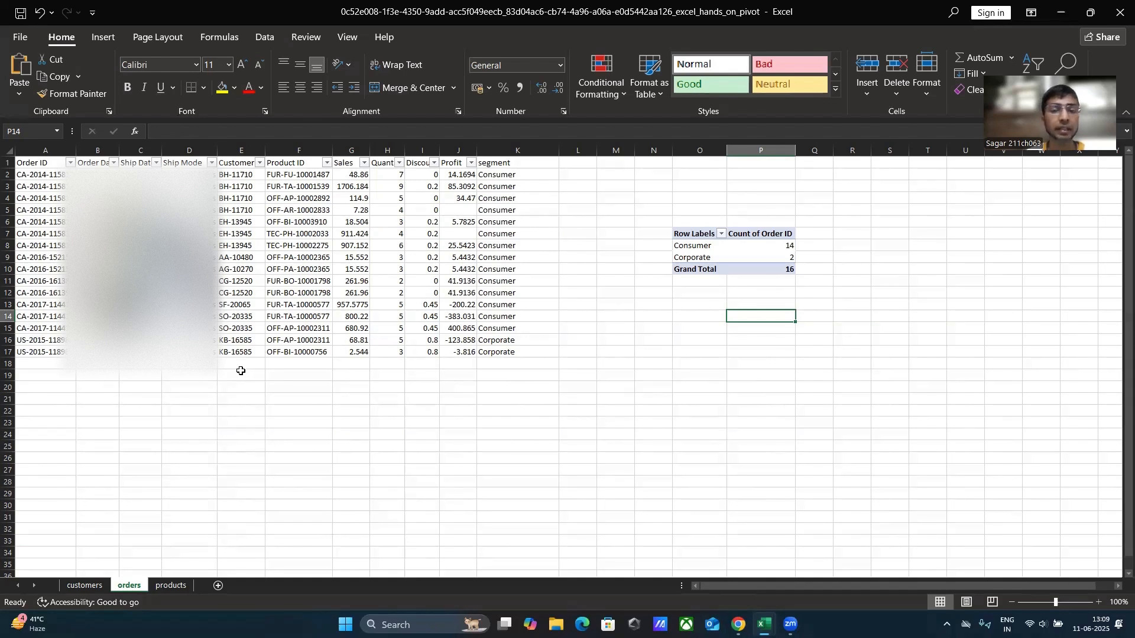
click(85, 586)
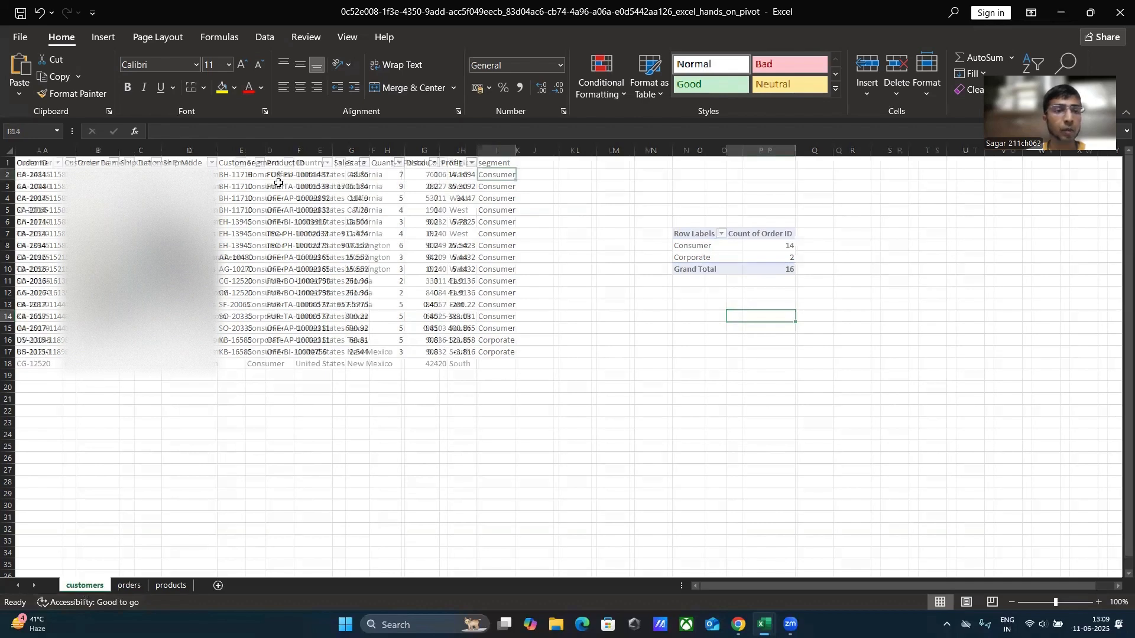
click(127, 586)
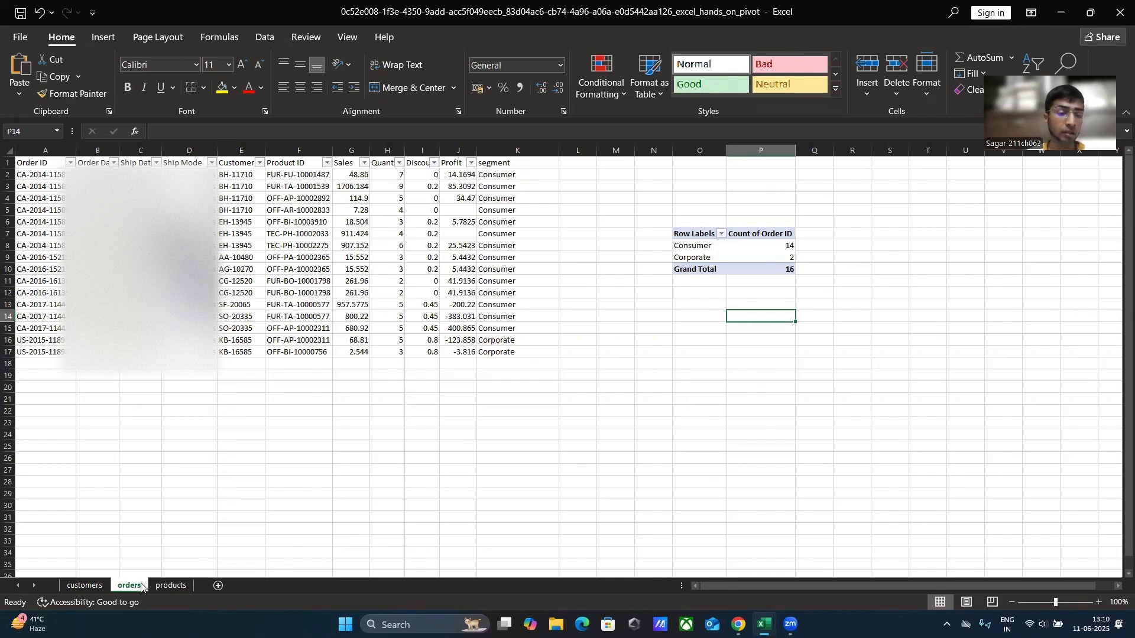
click(173, 586)
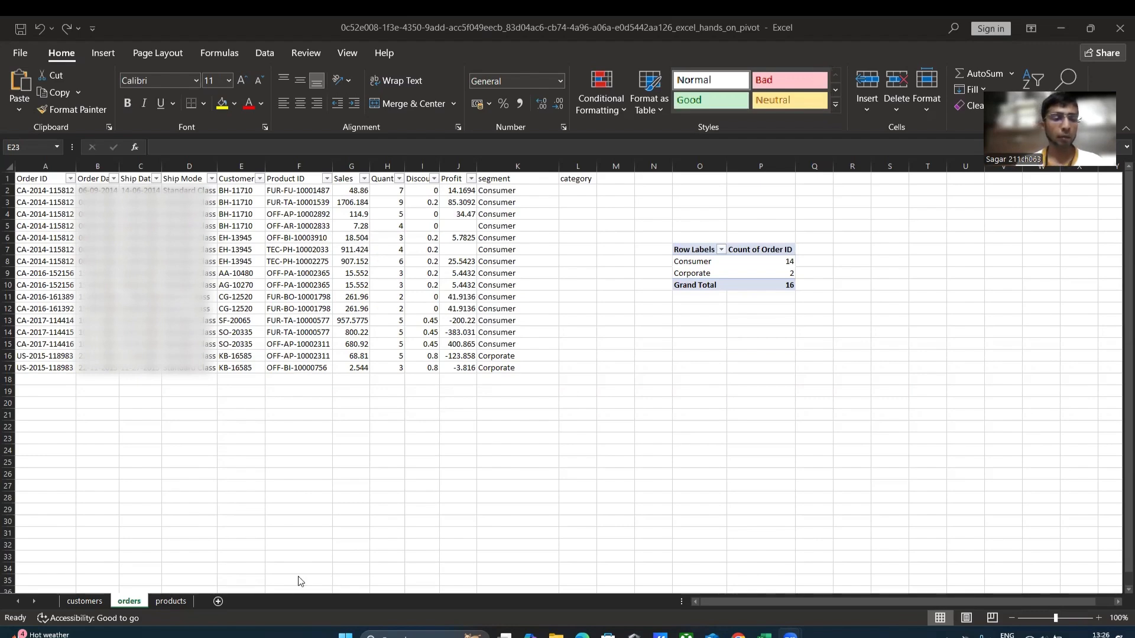
click(181, 604)
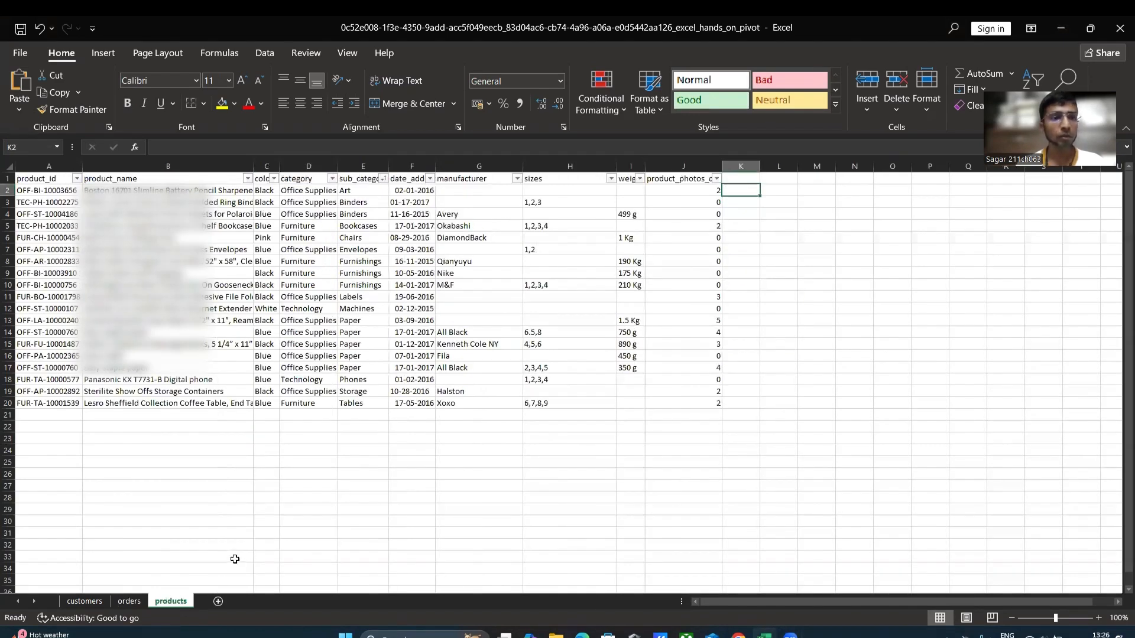
click(128, 602)
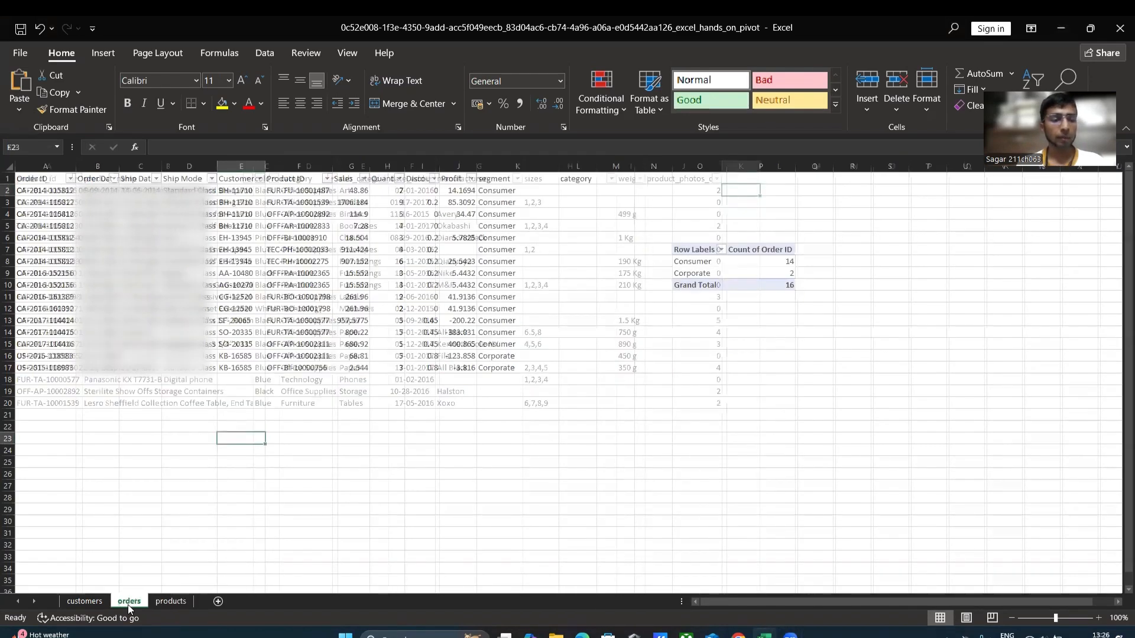
click(166, 602)
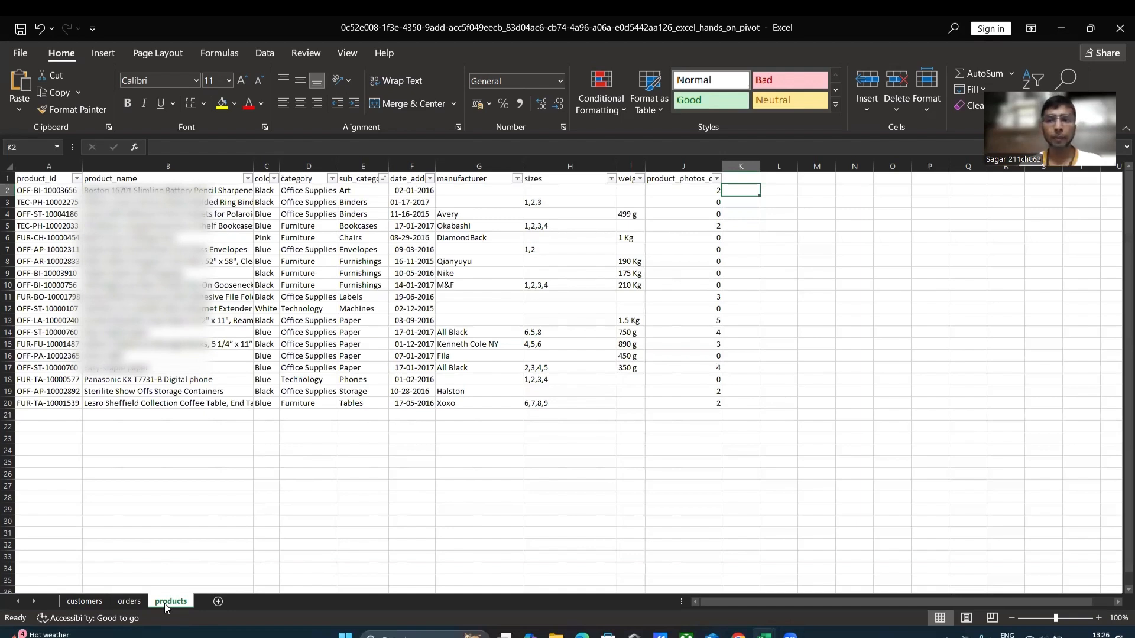
click(129, 602)
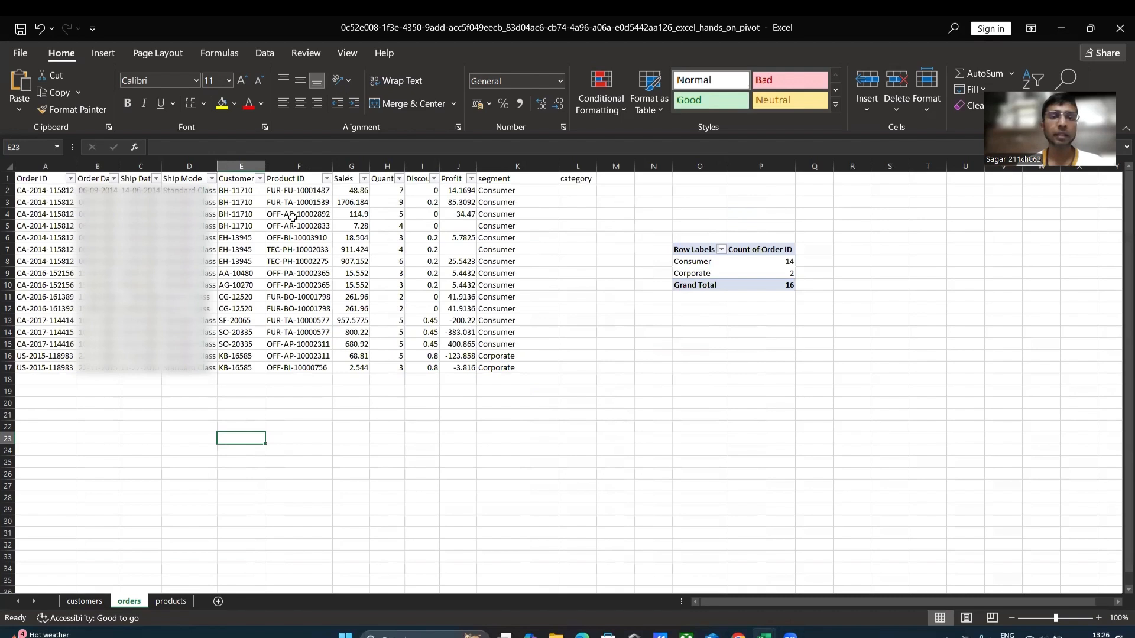
click(299, 414)
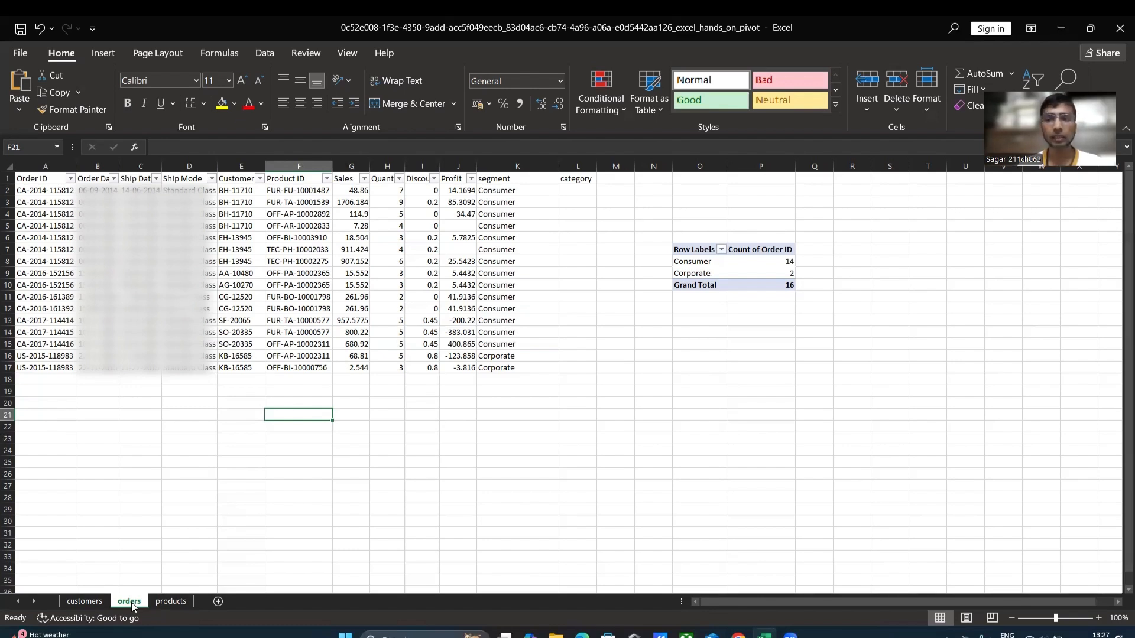
click(170, 602)
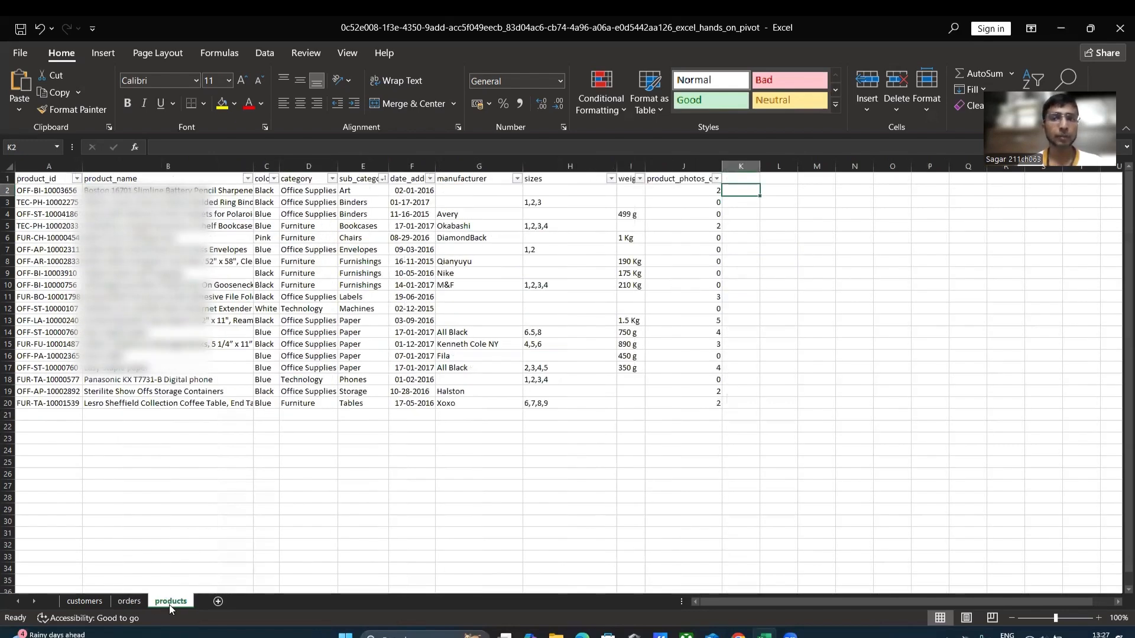
click(134, 602)
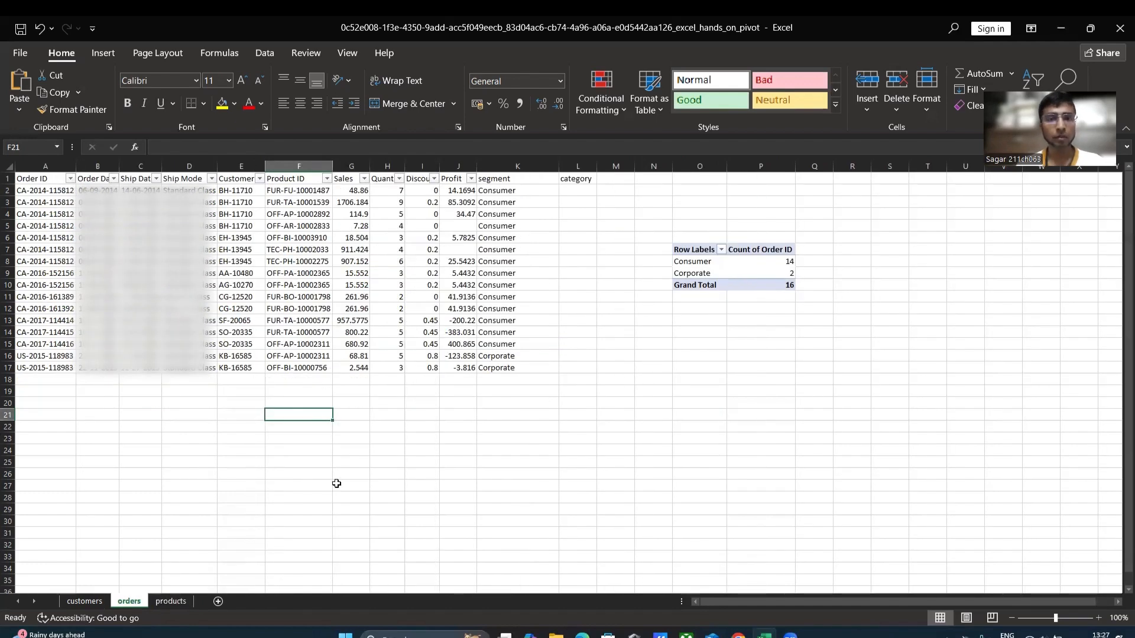
- Start a VLOOKUP formula in L2 of the orders sheet, using the product ID in F2 as the lookup value
click(576, 189)
text(=)
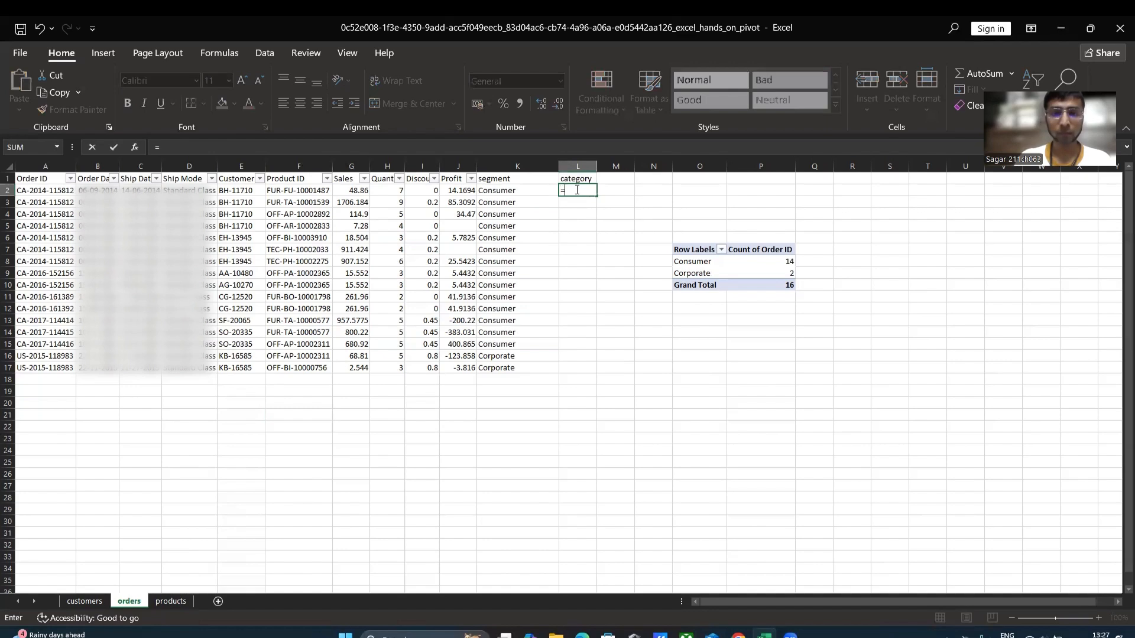
text(vlooku)
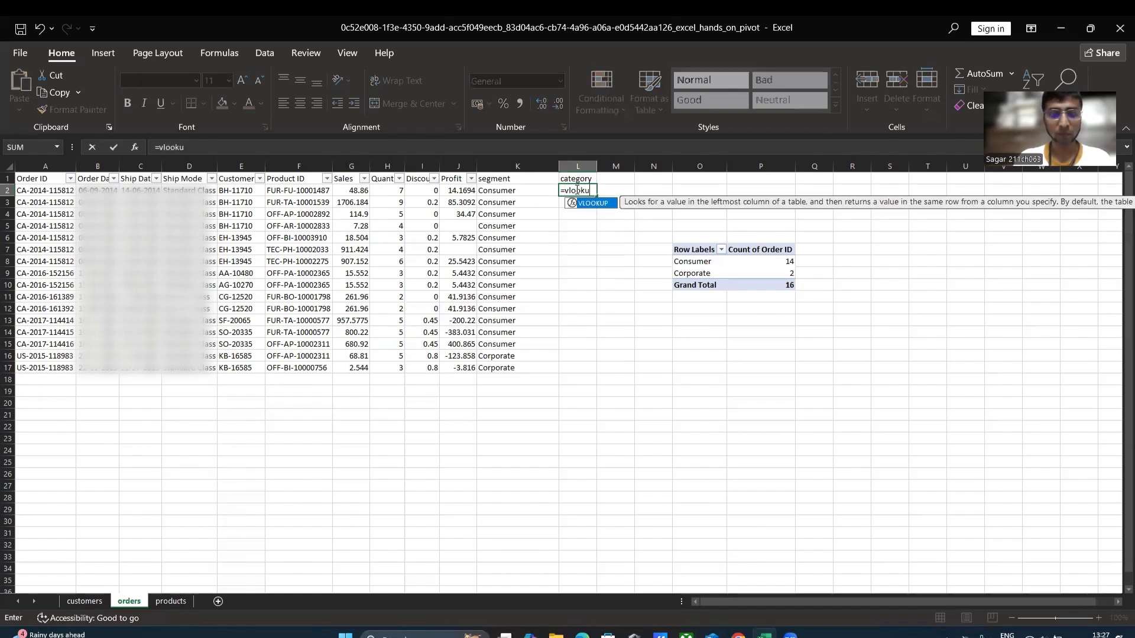
text(p()
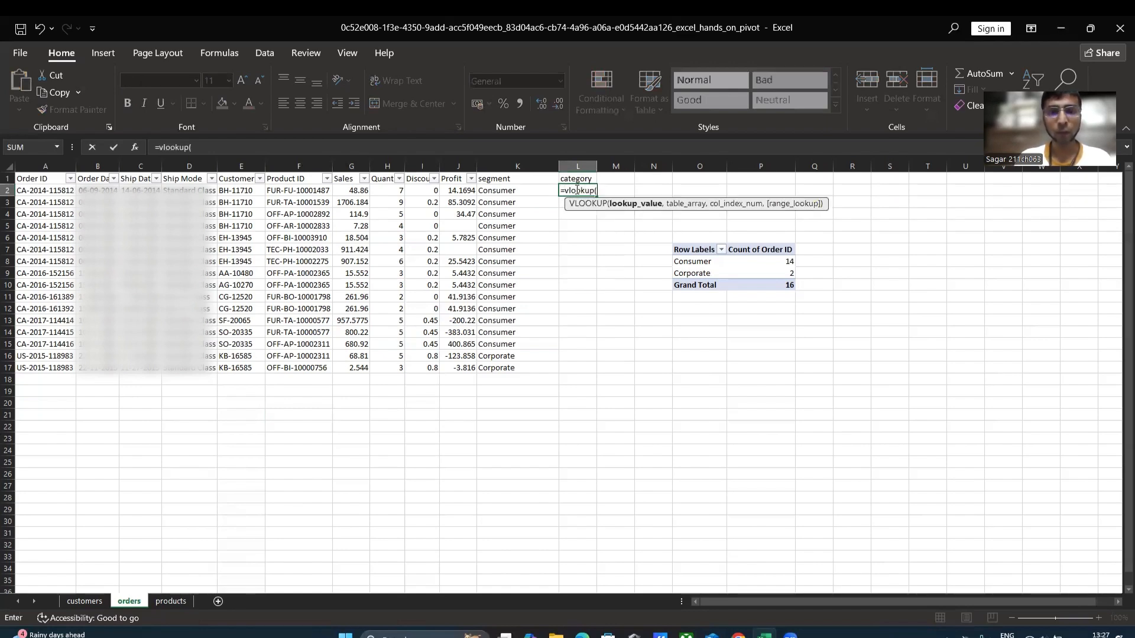
click(290, 192)
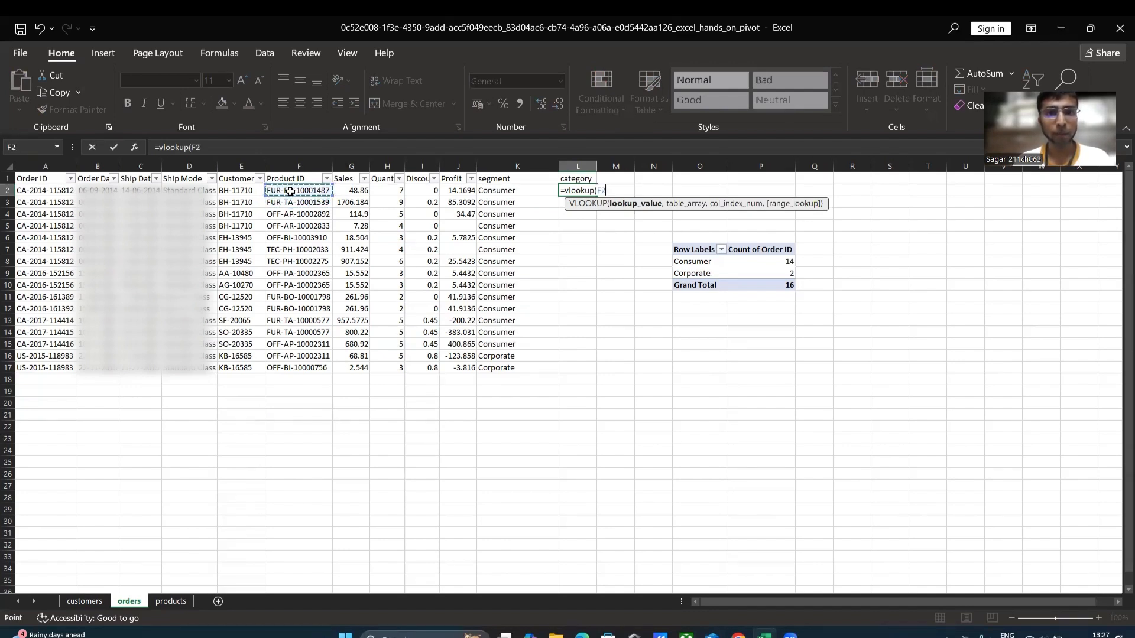
text(,)
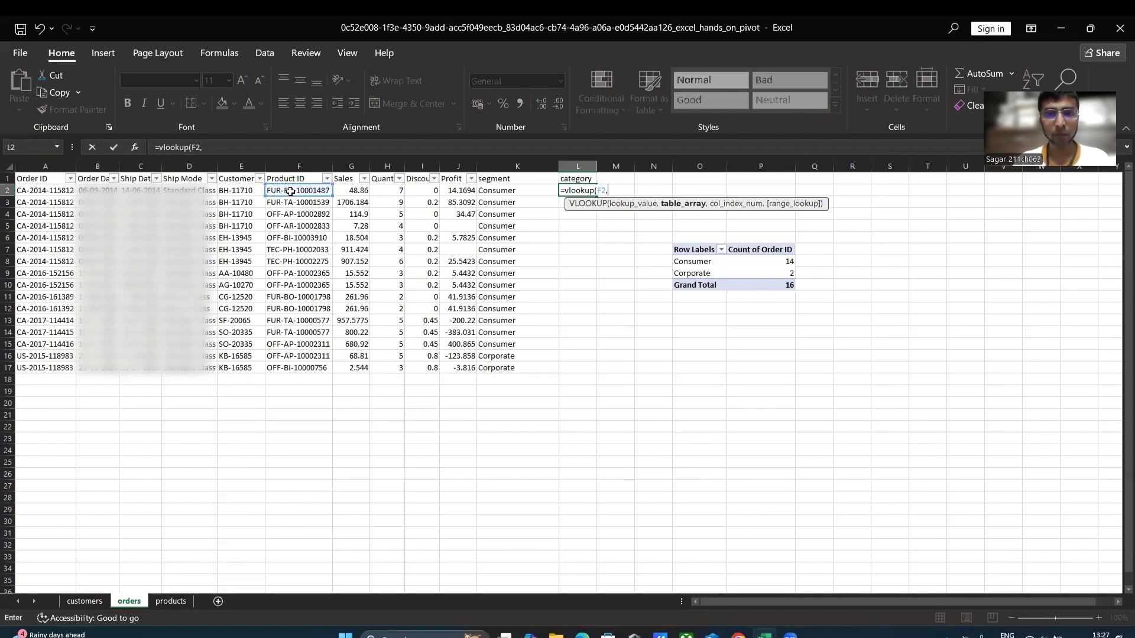
- Set the VLOOKUP table array to range A1:J20 on the products sheet, locked as an absolute reference
click(169, 602)
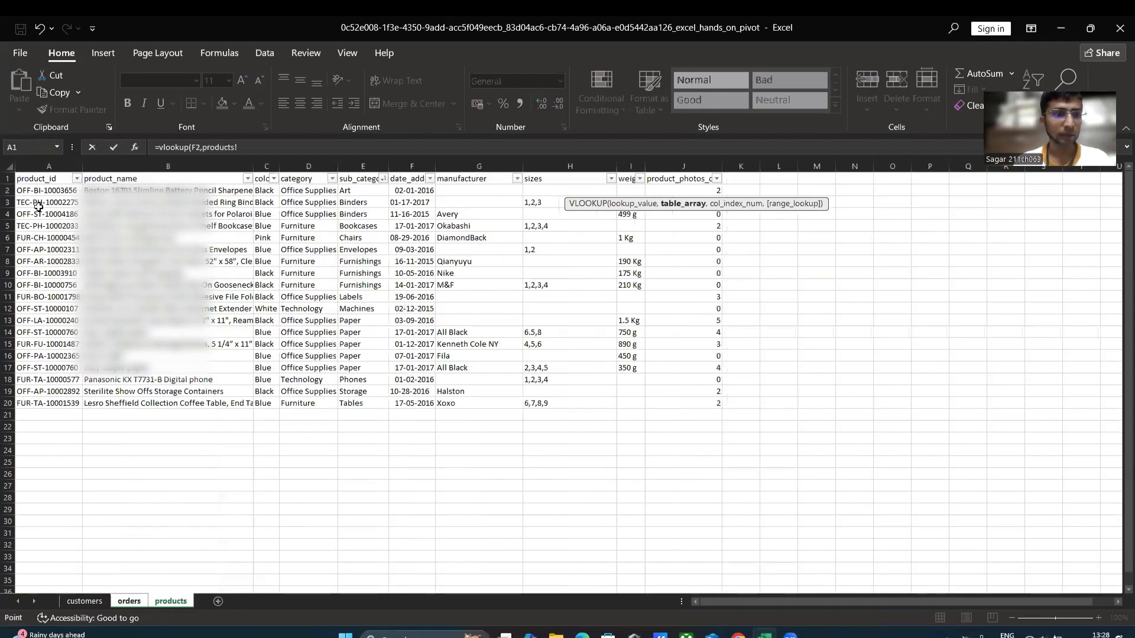
drag(28, 179, 688, 406)
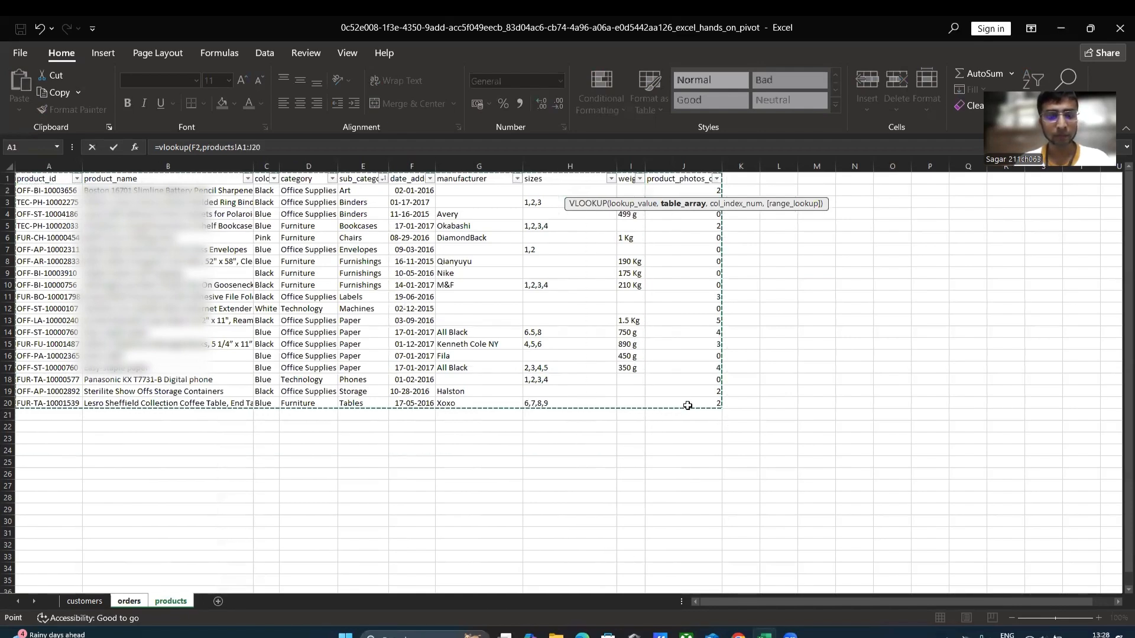
key(F4)
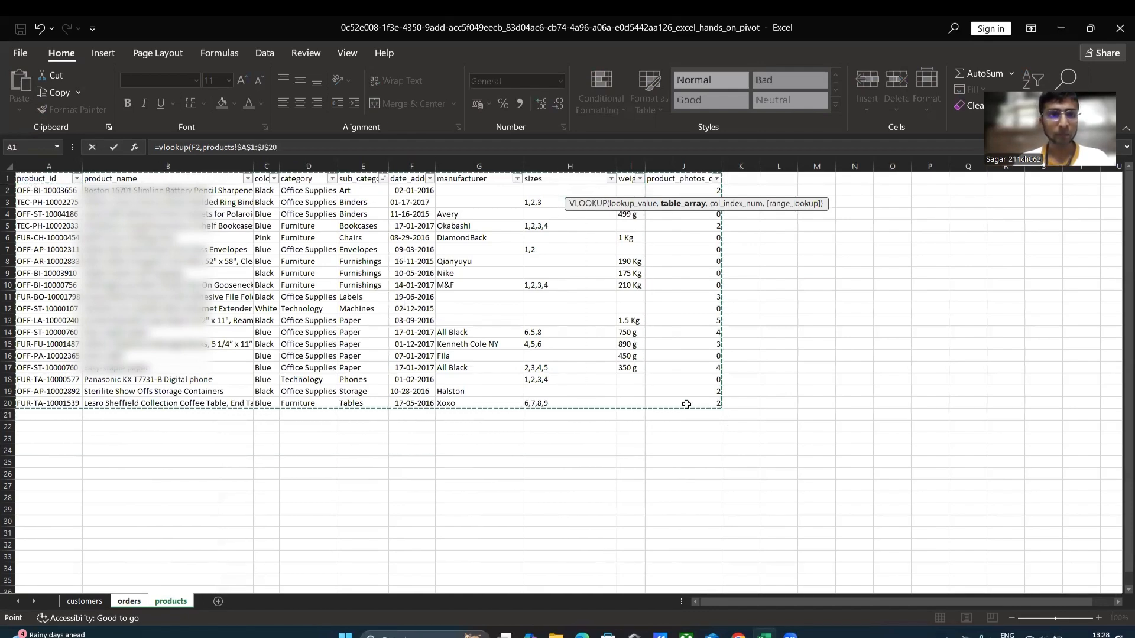
click(316, 153)
- Finish the category VLOOKUP with column index 4 and exact match 0, and enter it in L2
text(,)
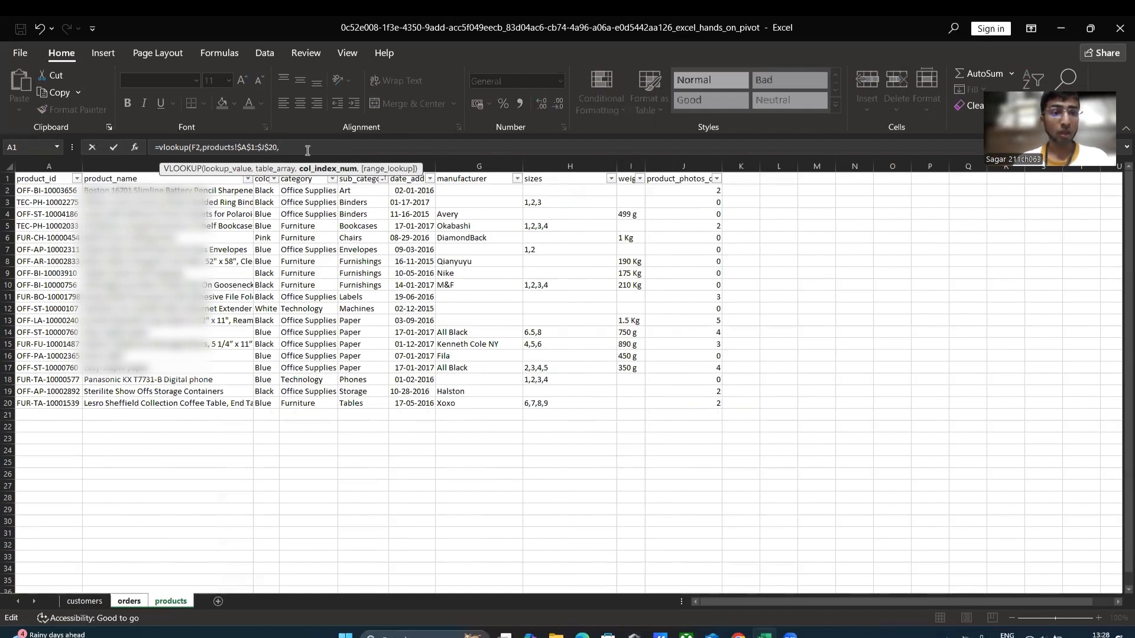
text(4,0)
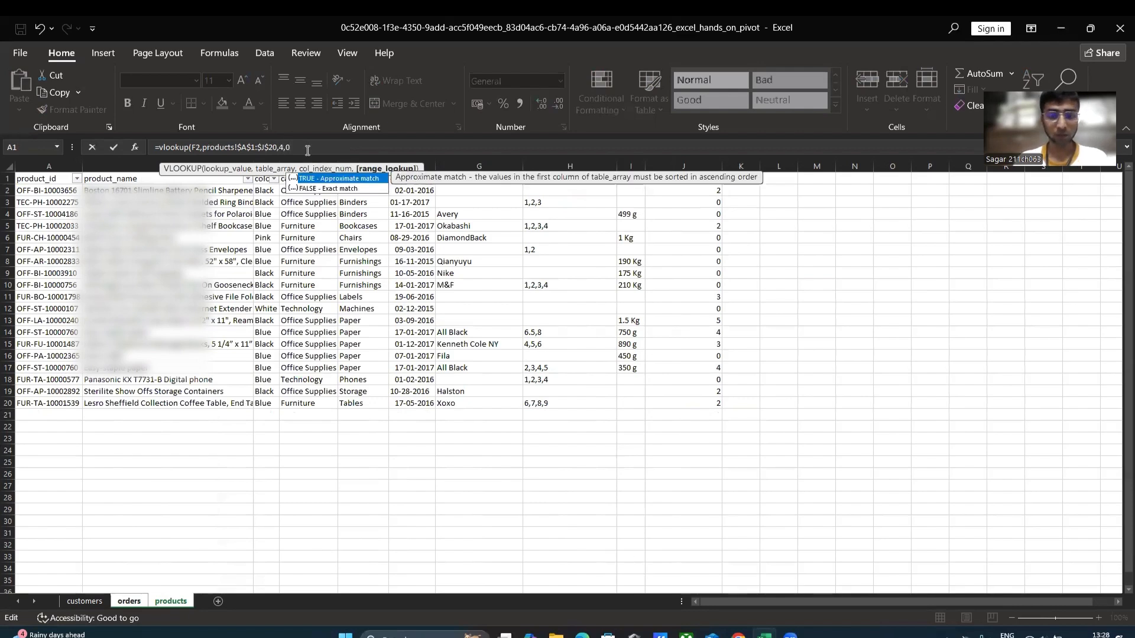
text())
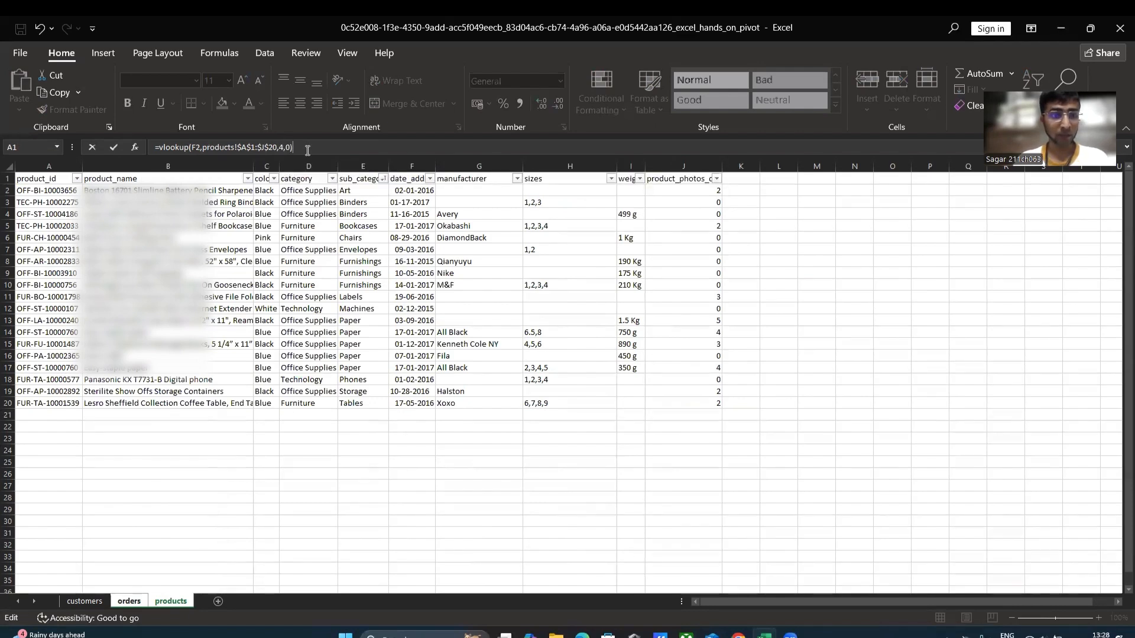
key(Return)
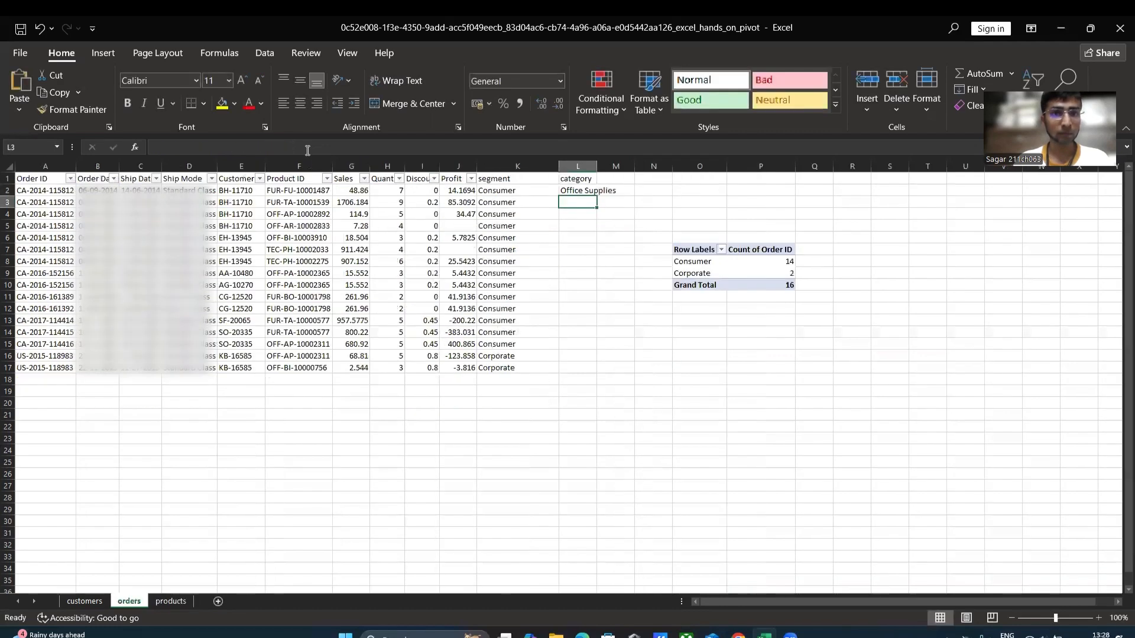
- Fill the category lookup formula from L2 down to L17 and widen column L to fit the category names
click(584, 190)
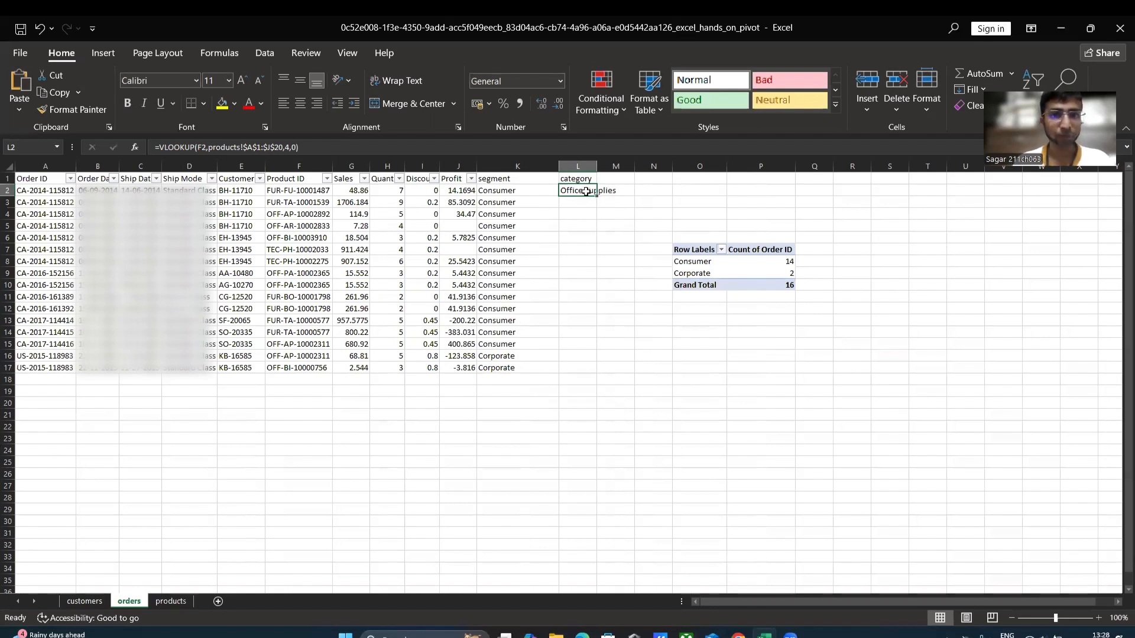
drag(596, 194, 603, 369)
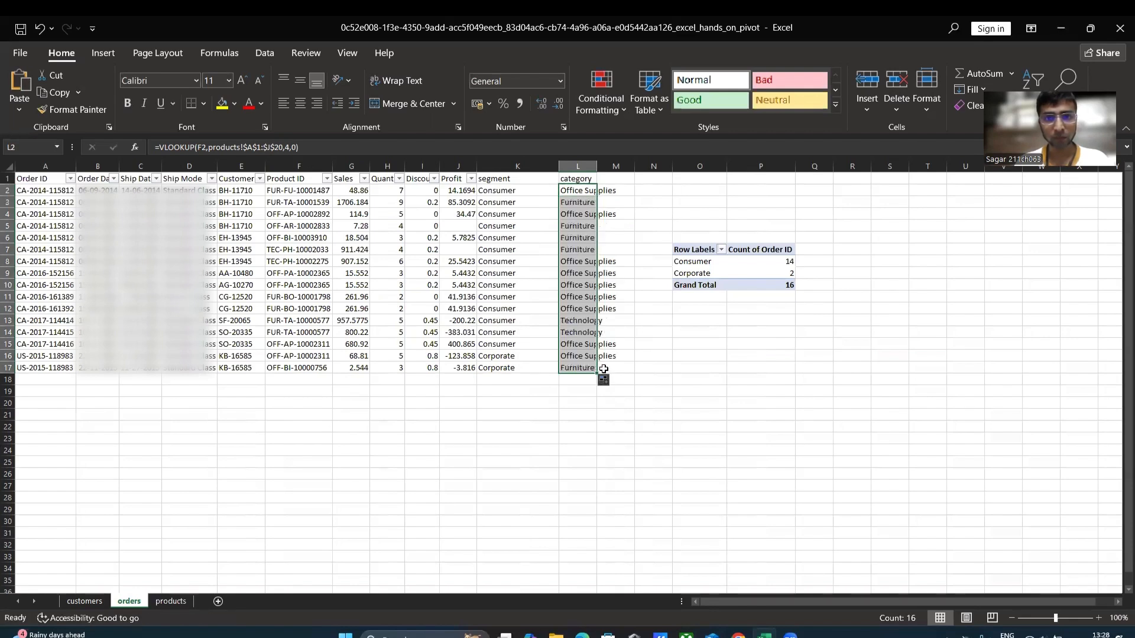
drag(597, 166, 637, 165)
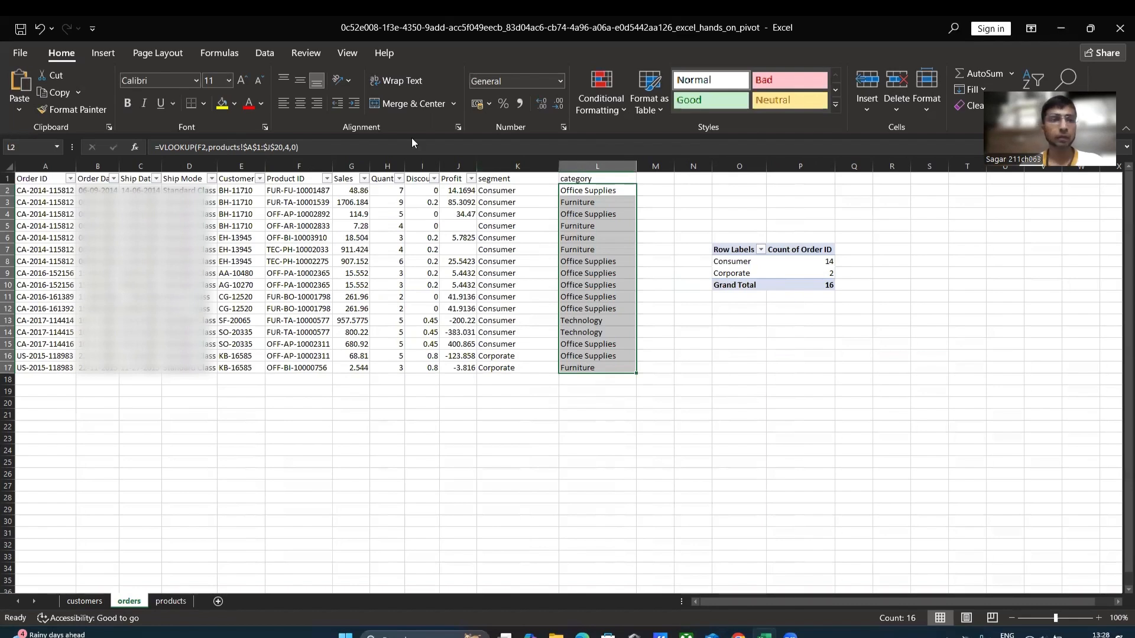
click(778, 426)
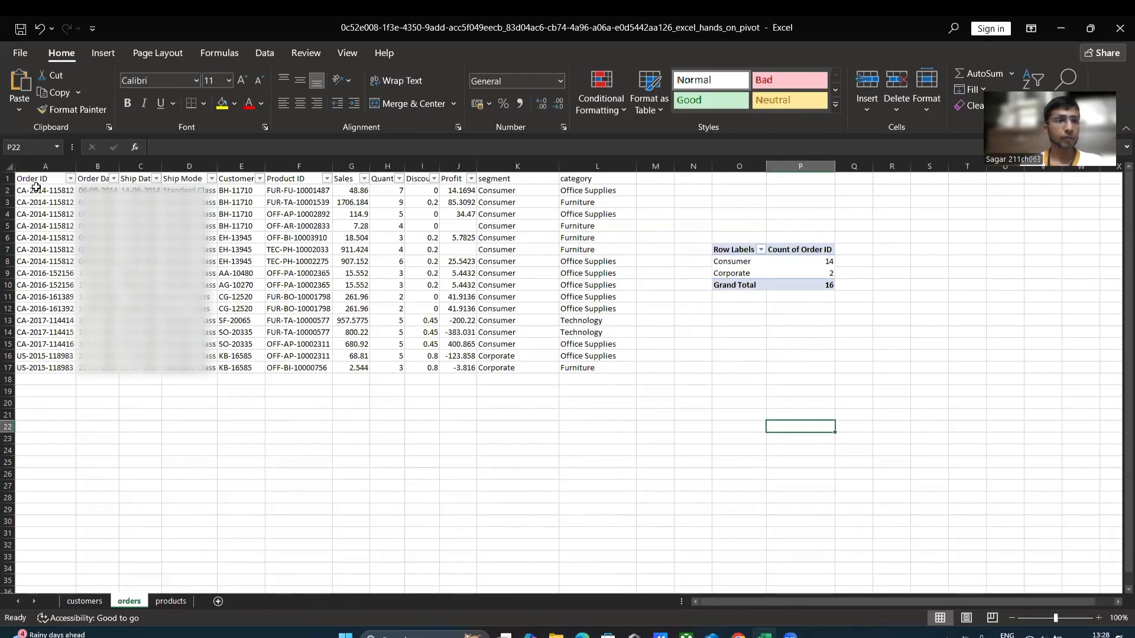
- Create a PivotTable from orders A1:L17 and place it on the existing orders worksheet at cell O17
drag(34, 179, 554, 386)
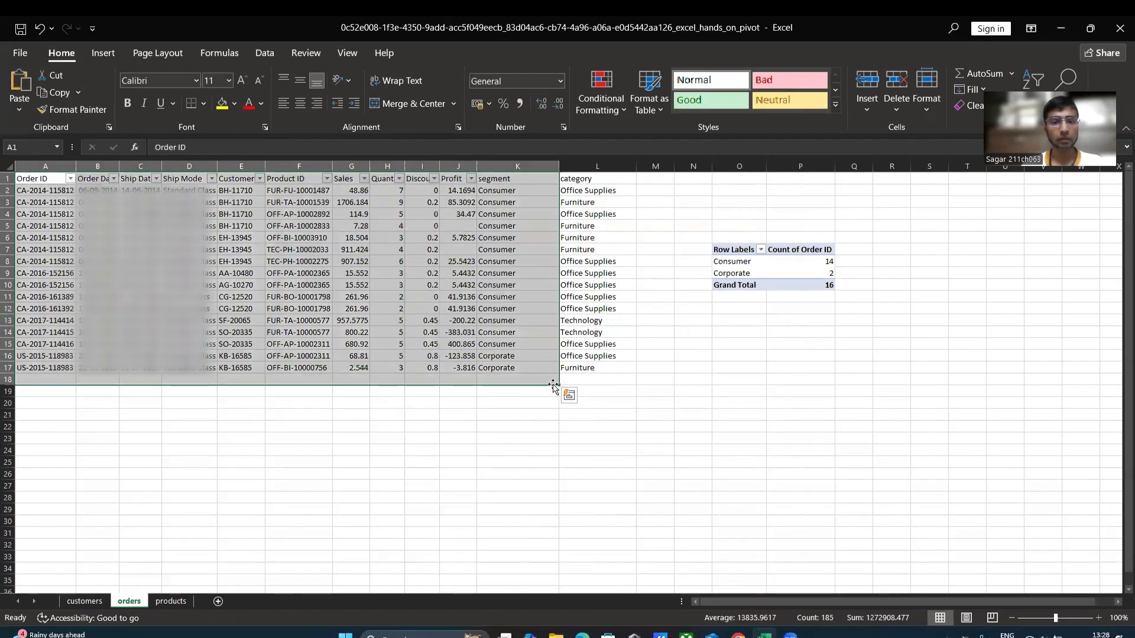
click(461, 450)
drag(44, 177, 610, 374)
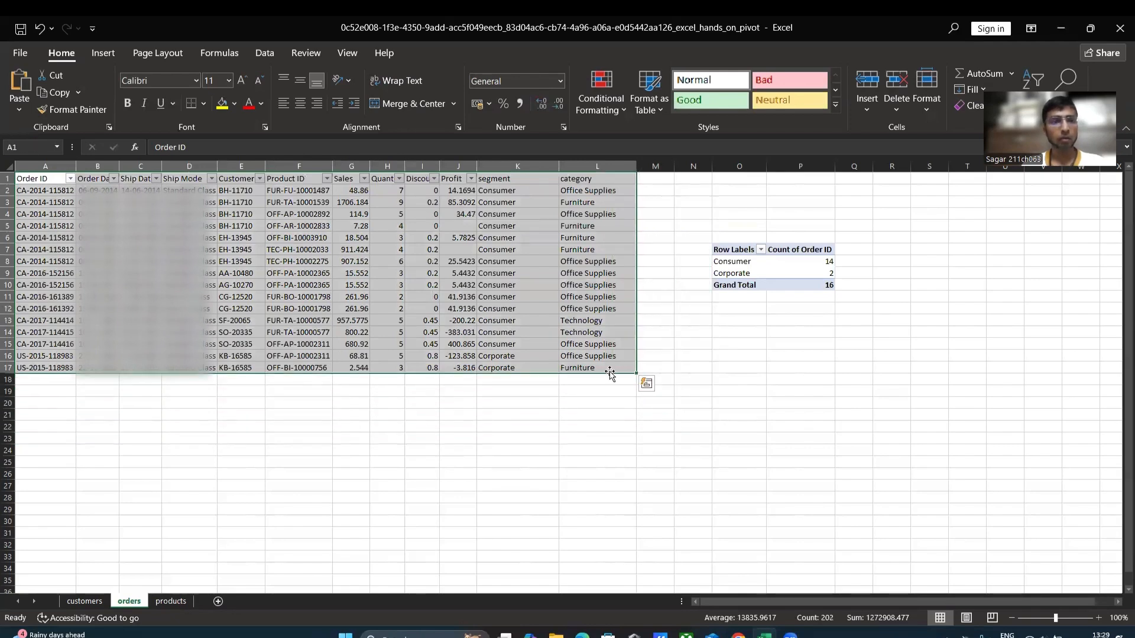
click(103, 53)
click(27, 92)
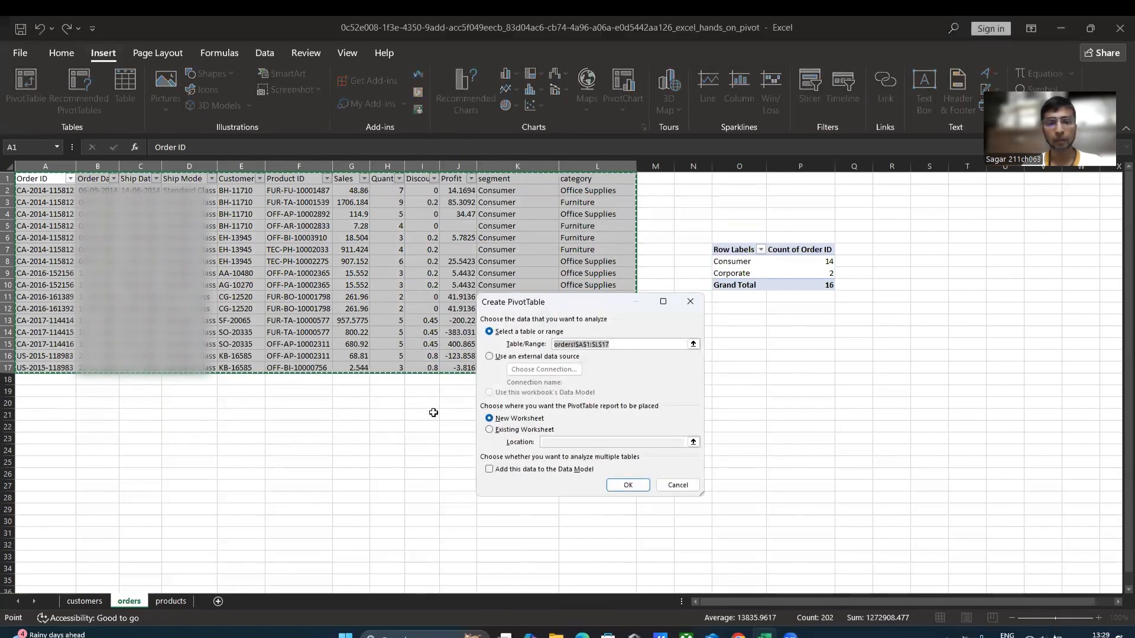
click(504, 429)
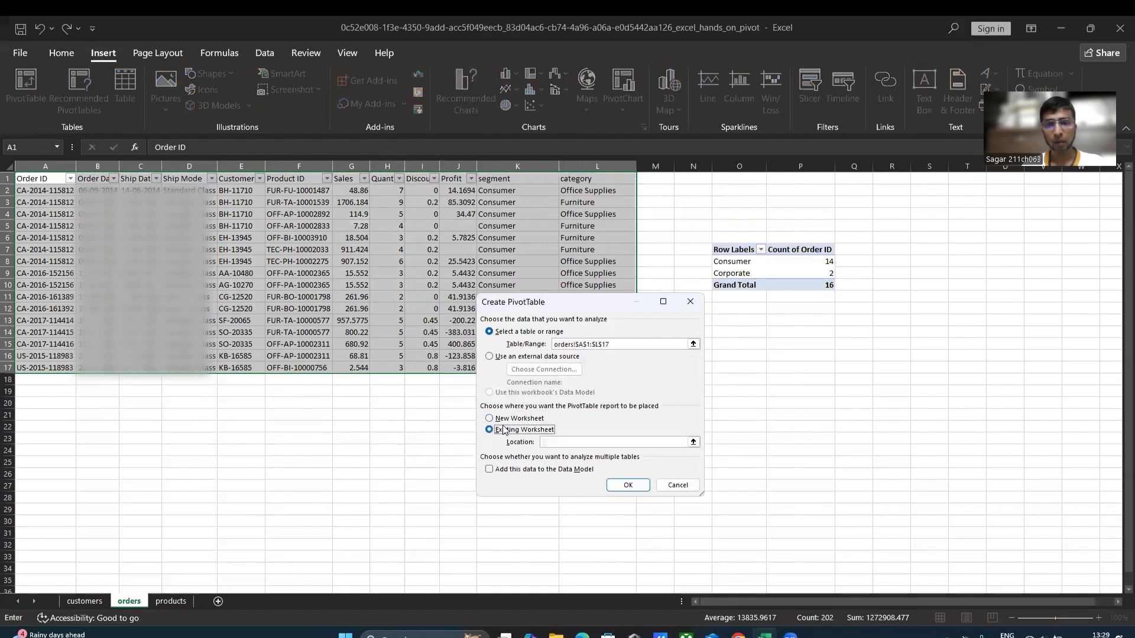
click(739, 367)
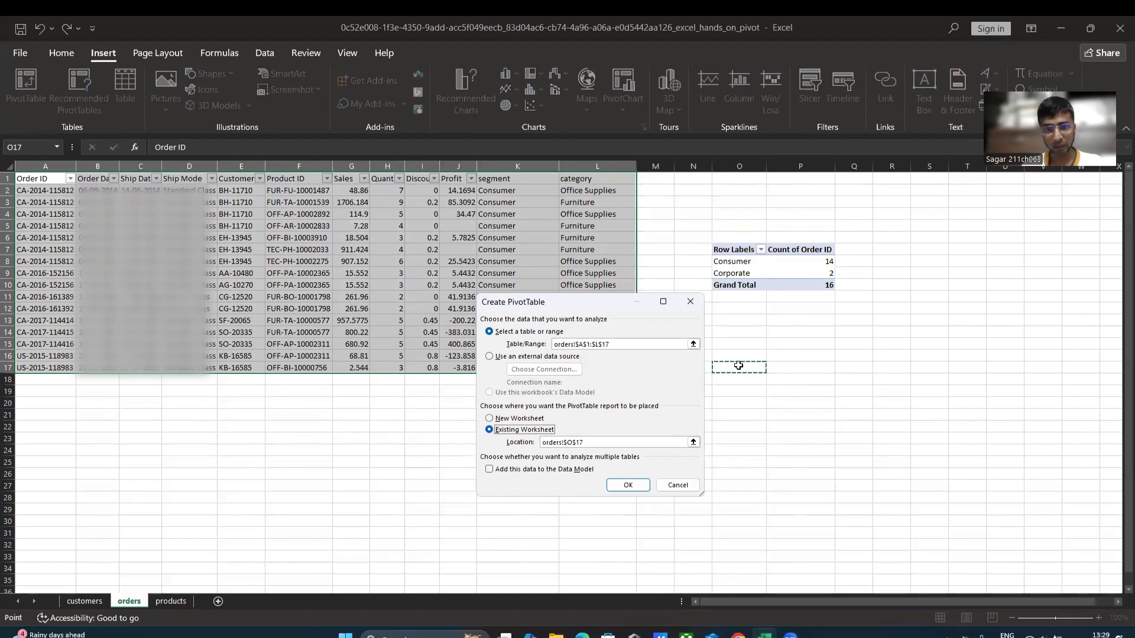
click(626, 487)
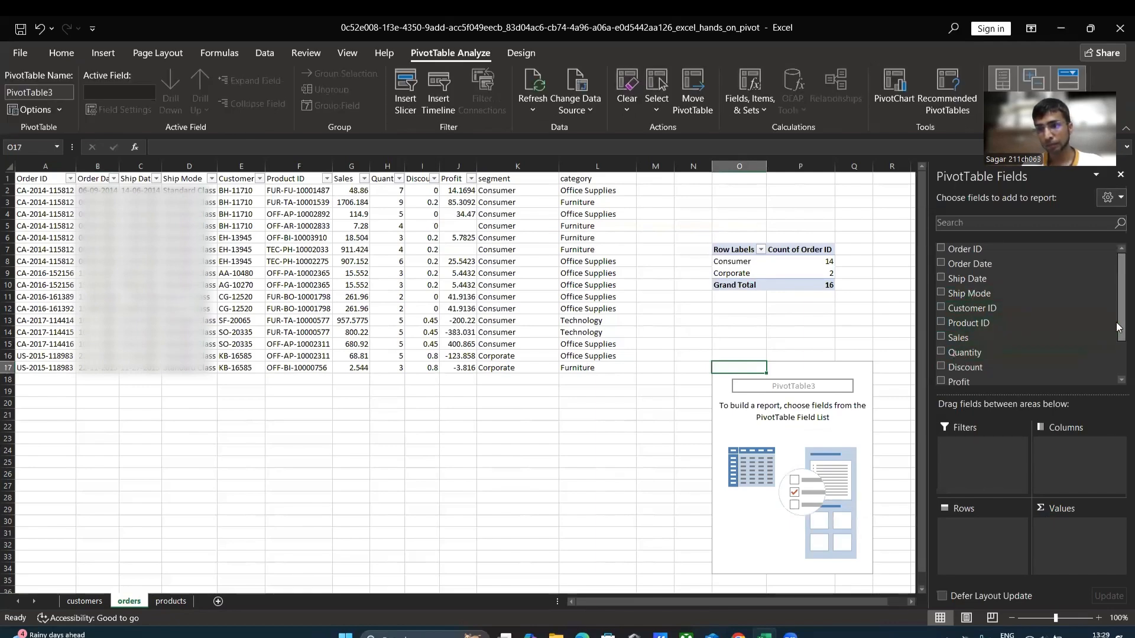
- Lay out the new PivotTable at O17 with category as the row field and Sales as the value field
scroll(1113, 325, down, 2)
drag(966, 363, 963, 538)
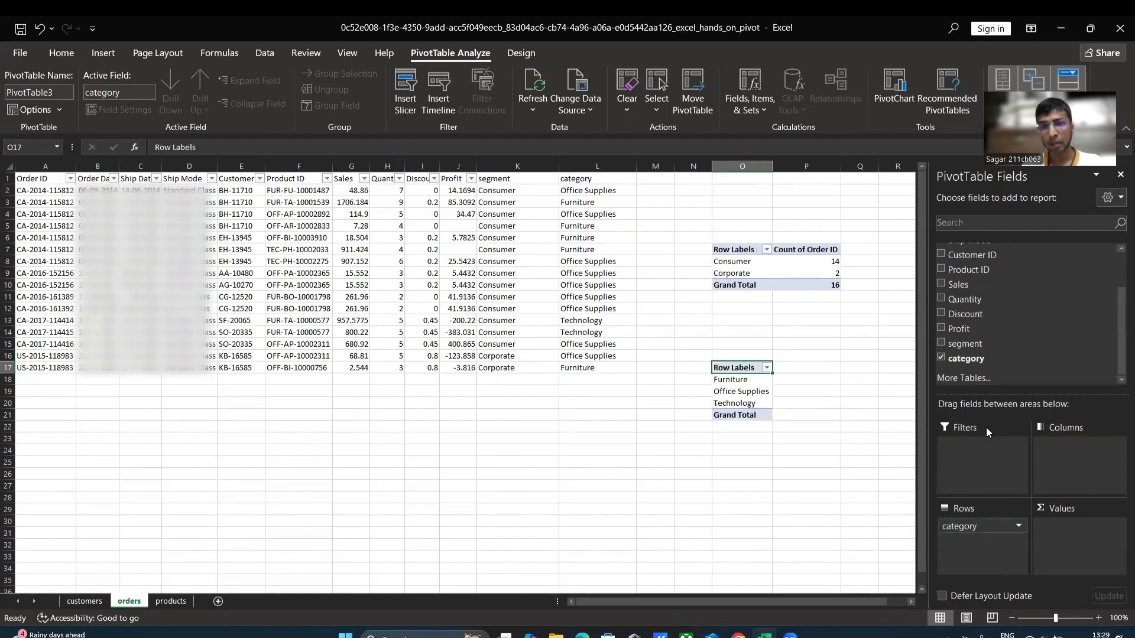
mouse_move(340, 176)
mouse_down()
mouse_move(804, 438)
mouse_move(611, 299)
mouse_move(351, 178)
mouse_up()
double_click(725, 379)
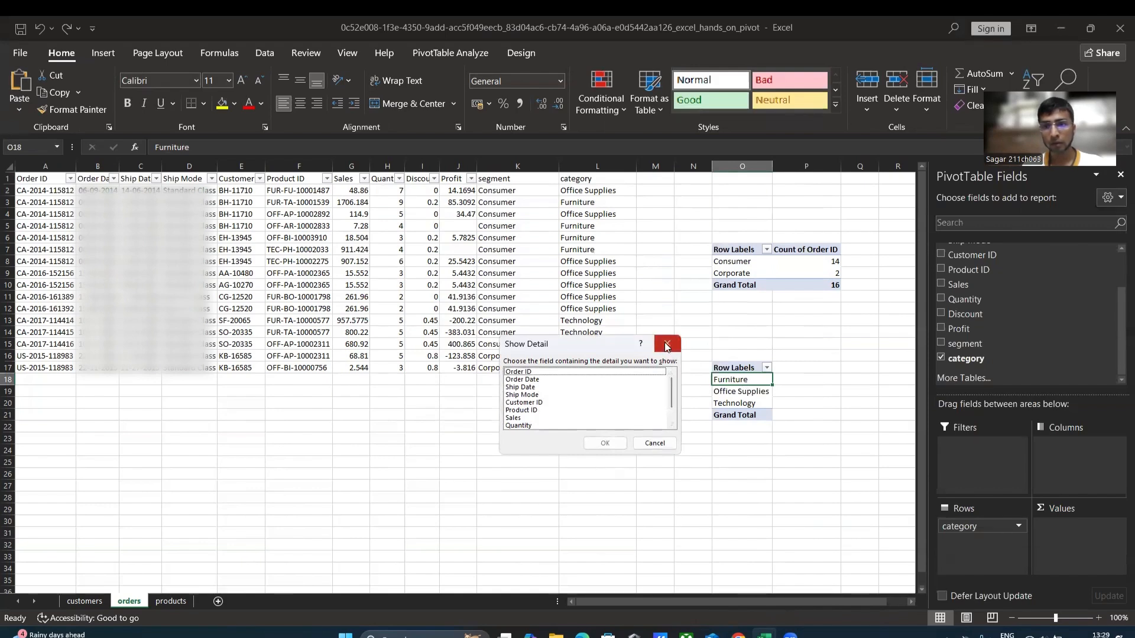
click(667, 345)
scroll(976, 283, up, 3)
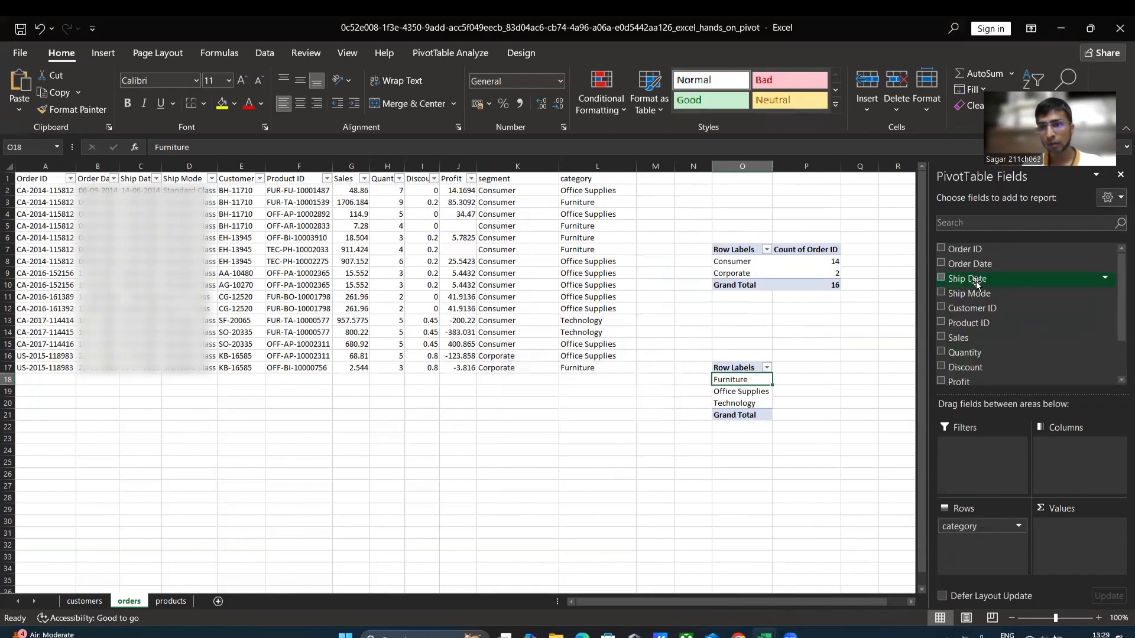
drag(964, 337, 1063, 528)
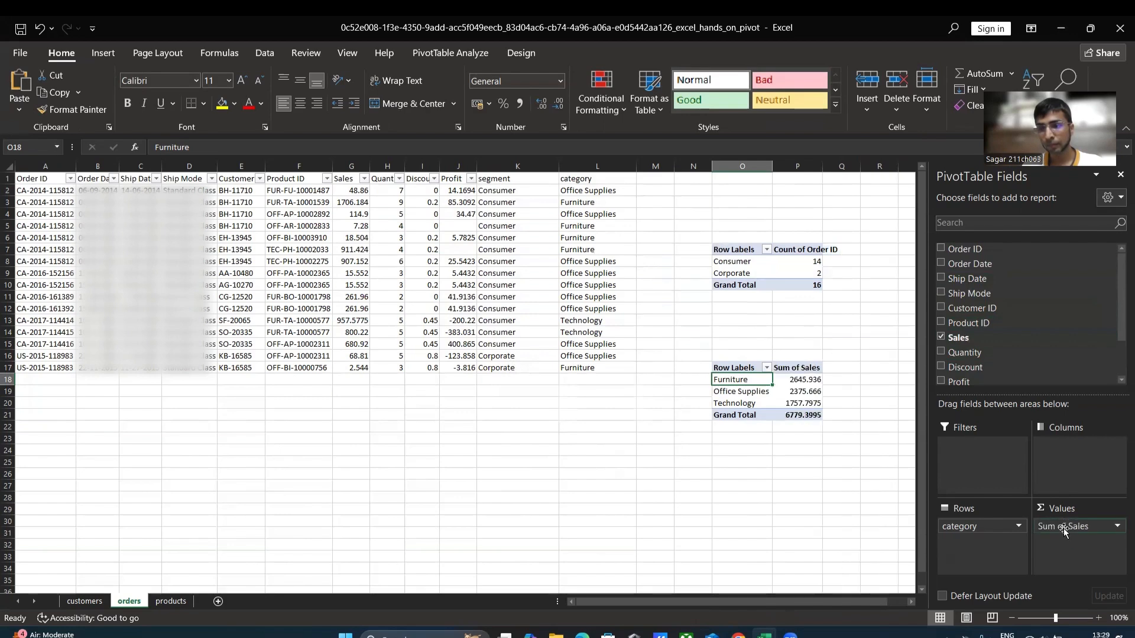
- Summarize the Sales value field by Max in the category PivotTable and close the PivotTable field list
click(1118, 528)
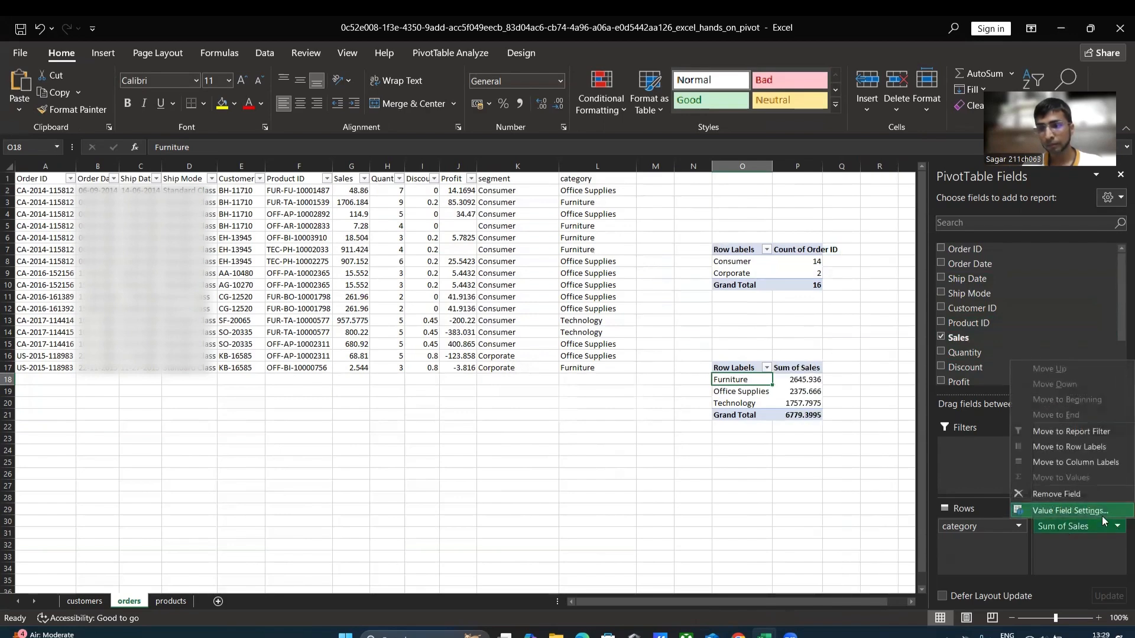
click(1100, 511)
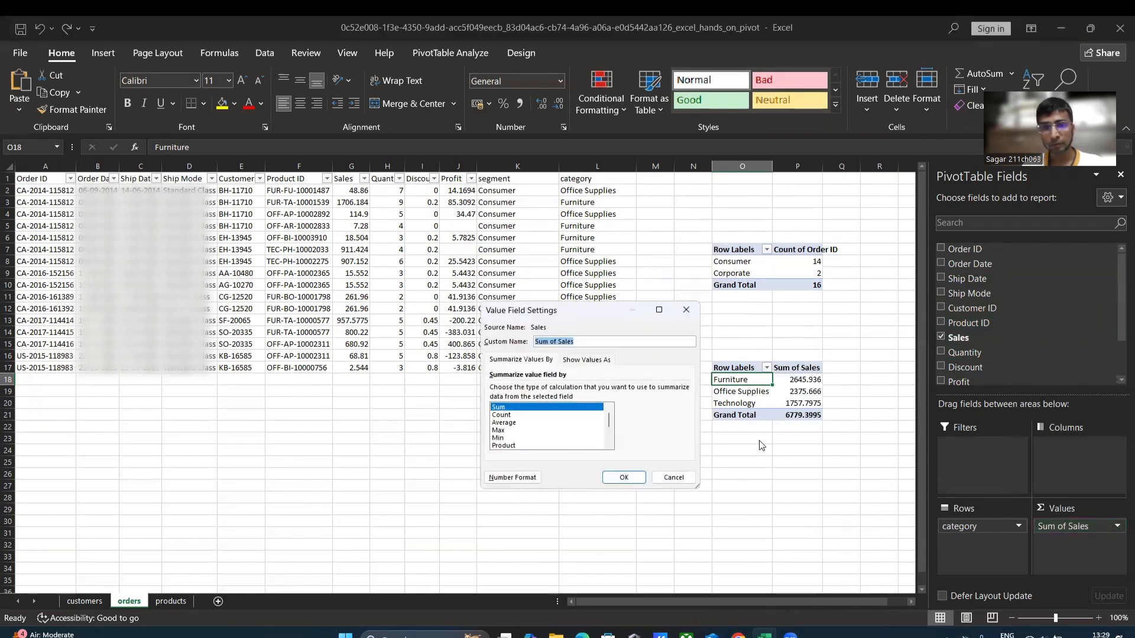
click(503, 432)
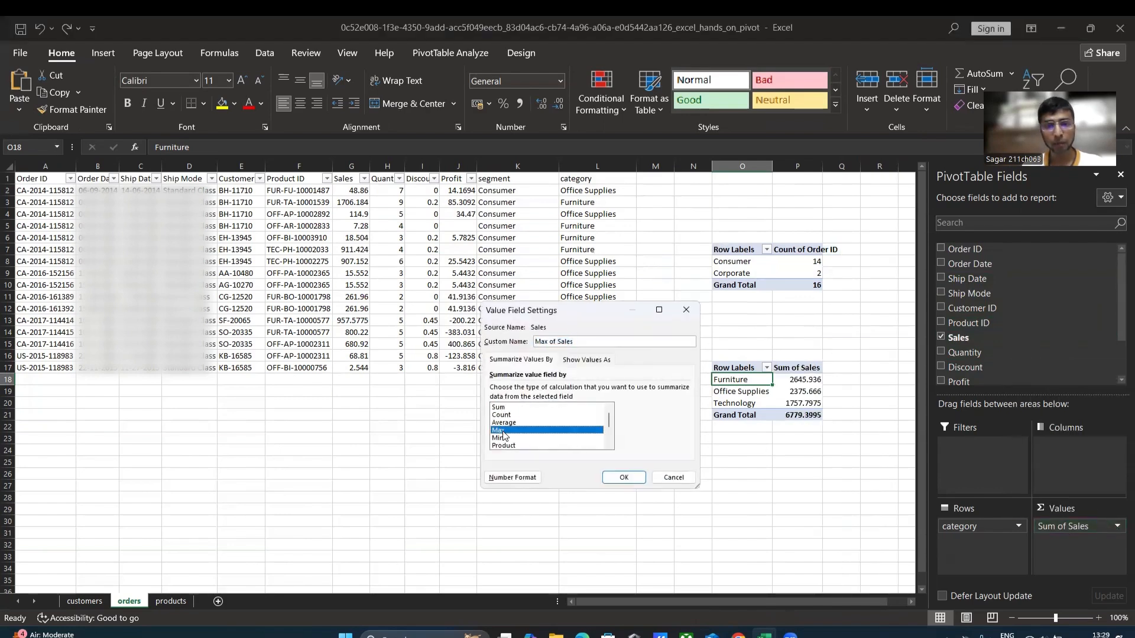
click(624, 478)
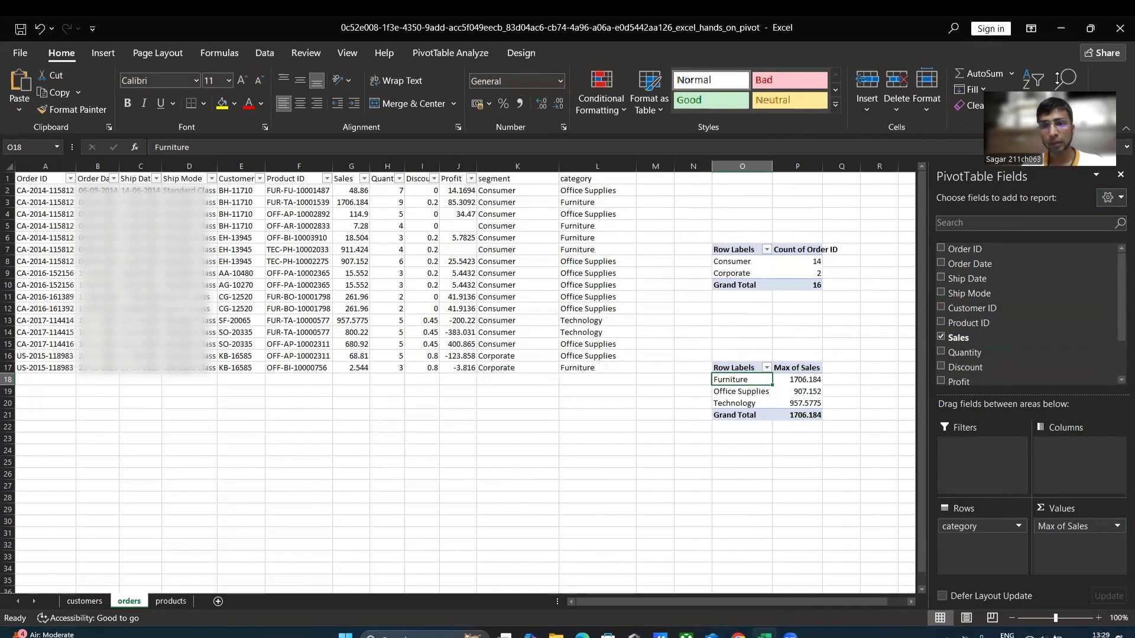
click(1120, 175)
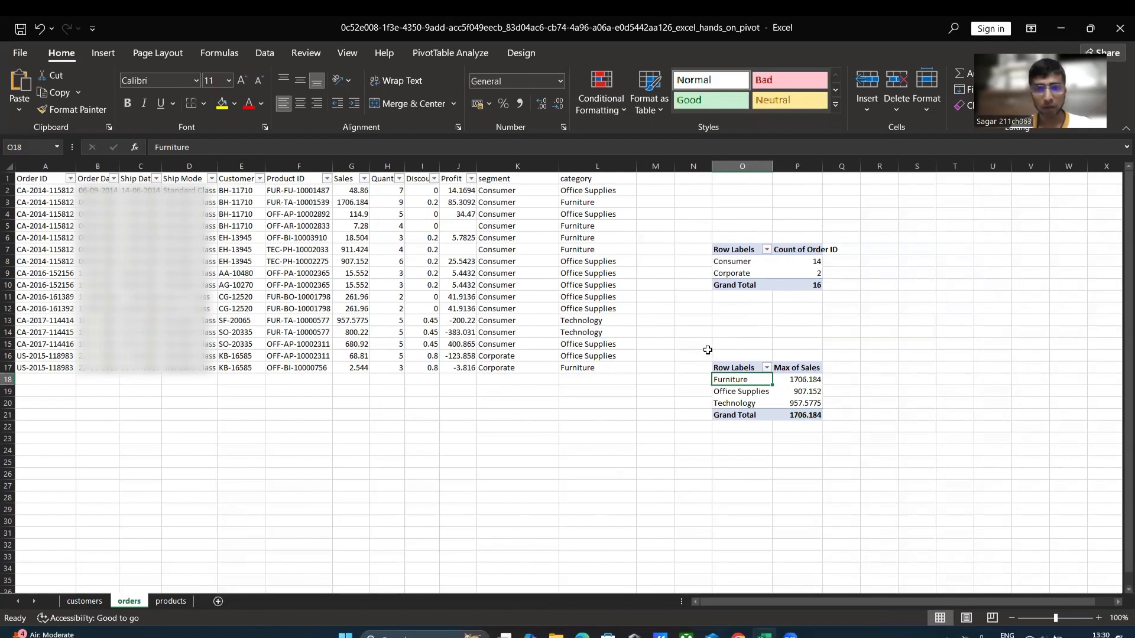
click(478, 436)
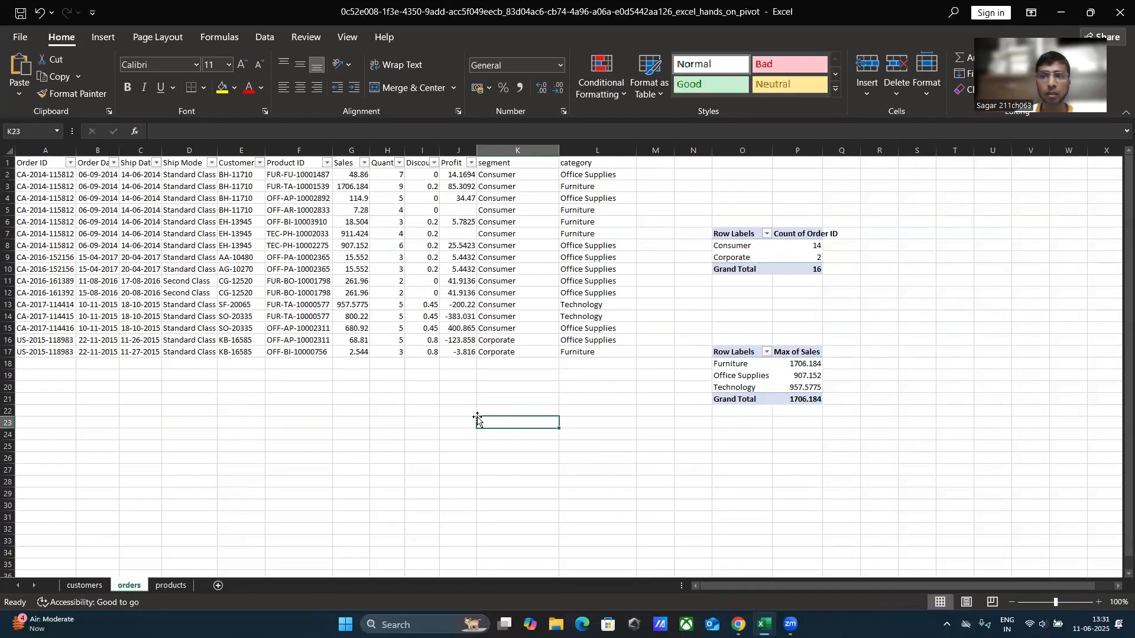